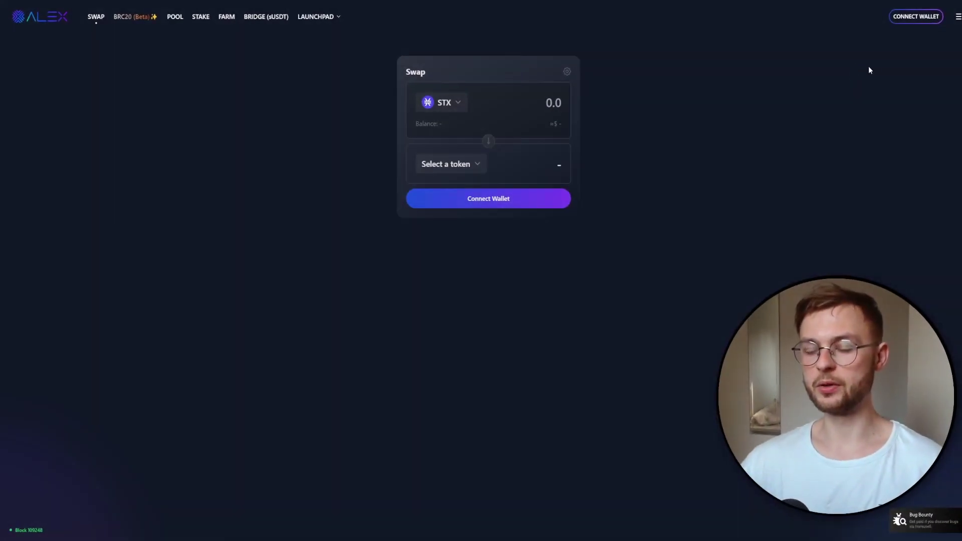
# - Install the Hiro Wallet extension in Chrome from ALEX's Connect Wallet prompt
pyautogui.click(901, 20)
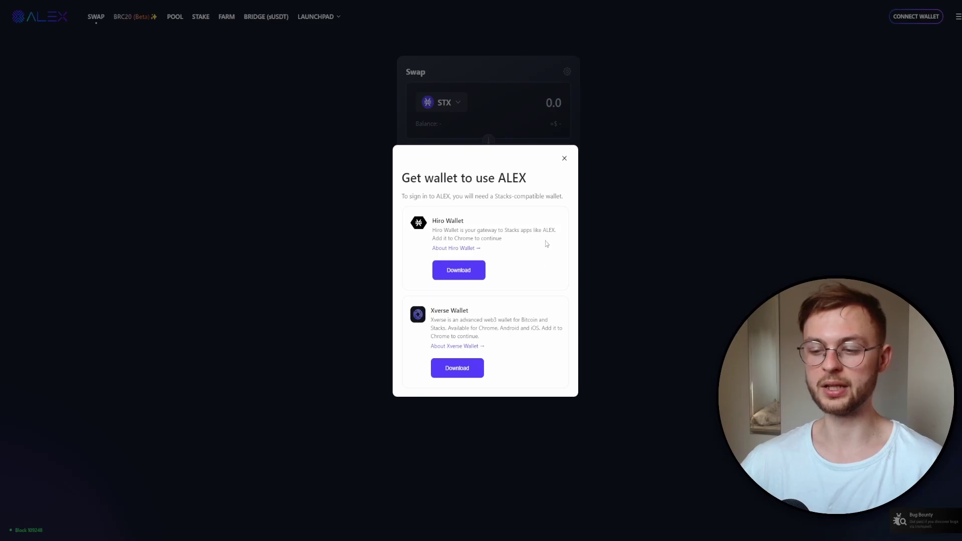
pyautogui.click(466, 273)
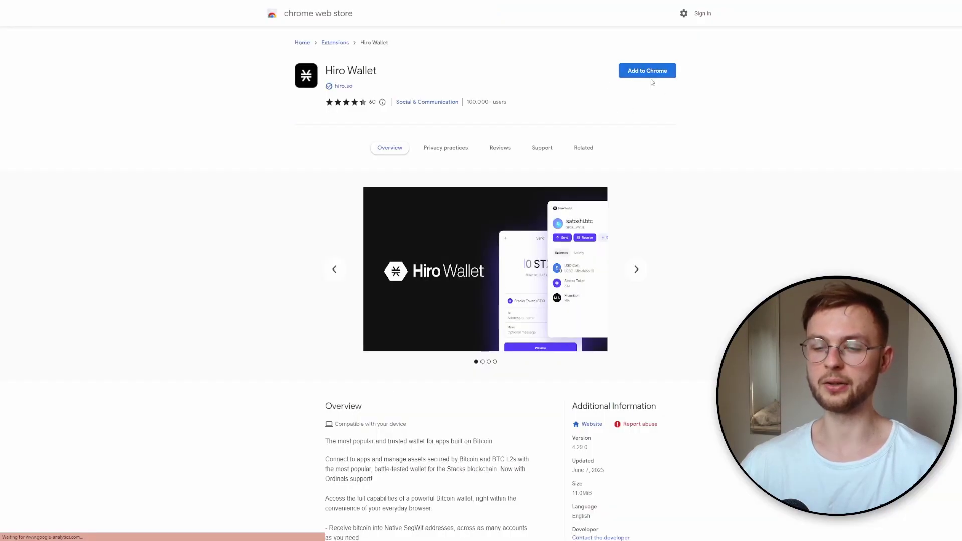
pyautogui.click(662, 75)
pyautogui.click(505, 65)
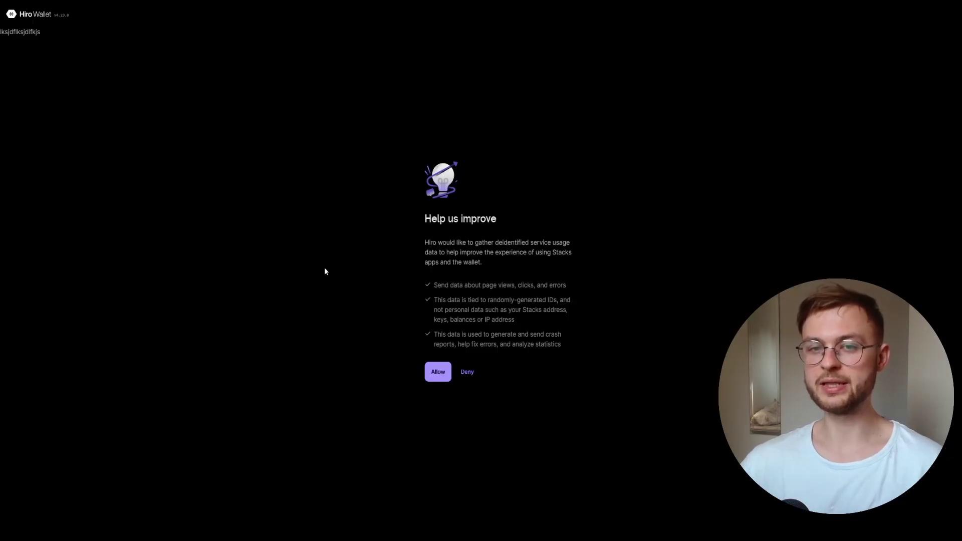
# - Allow usage data, create a new Hiro wallet, and confirm the secret key is backed up
pyautogui.click(437, 372)
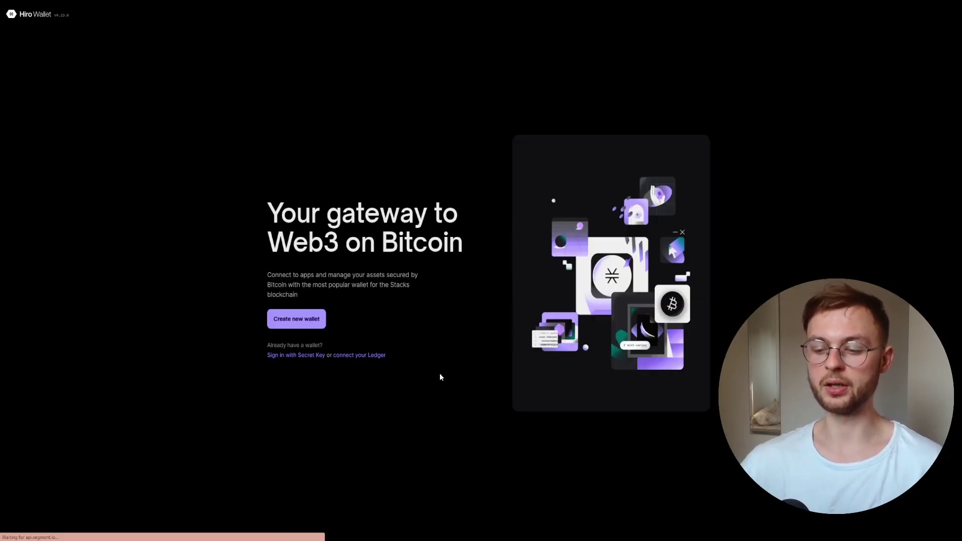
pyautogui.click(285, 324)
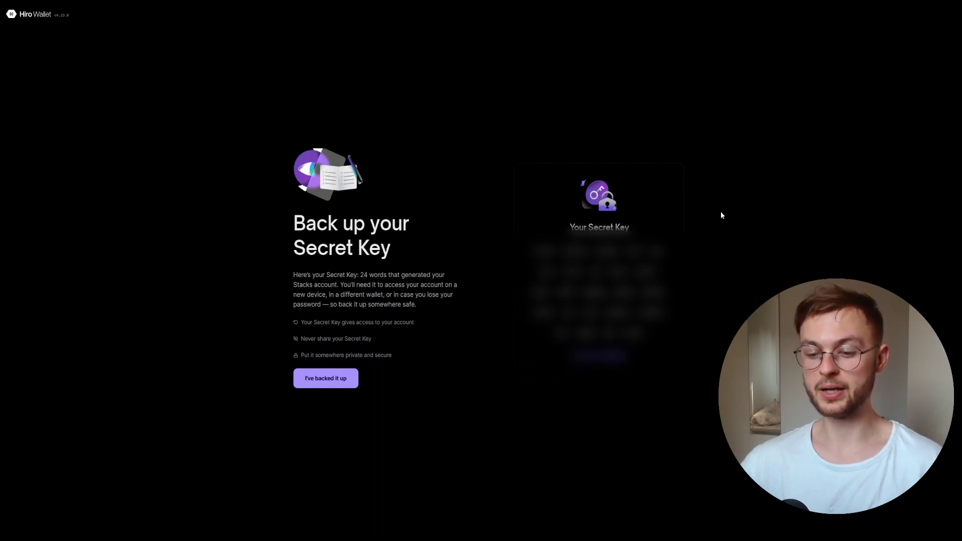
pyautogui.click(310, 381)
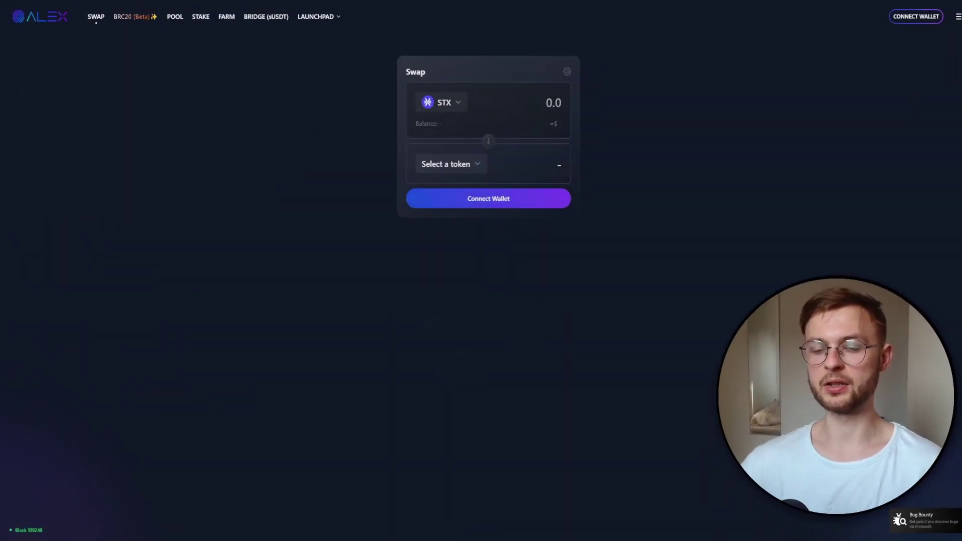
# - Connect Account 1 to ALEX and link MetaMask on the sUSDT bridge's Ethereum source network
pyautogui.click(908, 18)
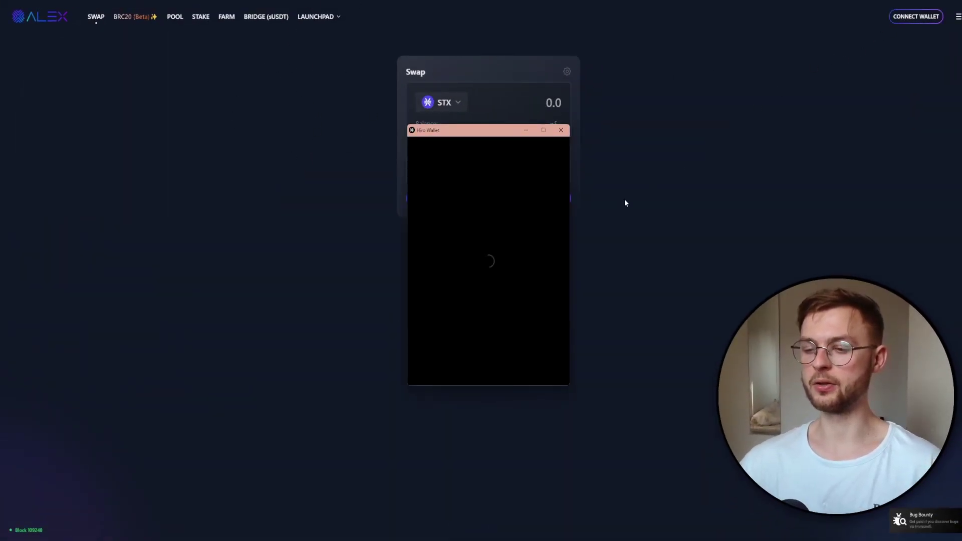
pyautogui.click(501, 284)
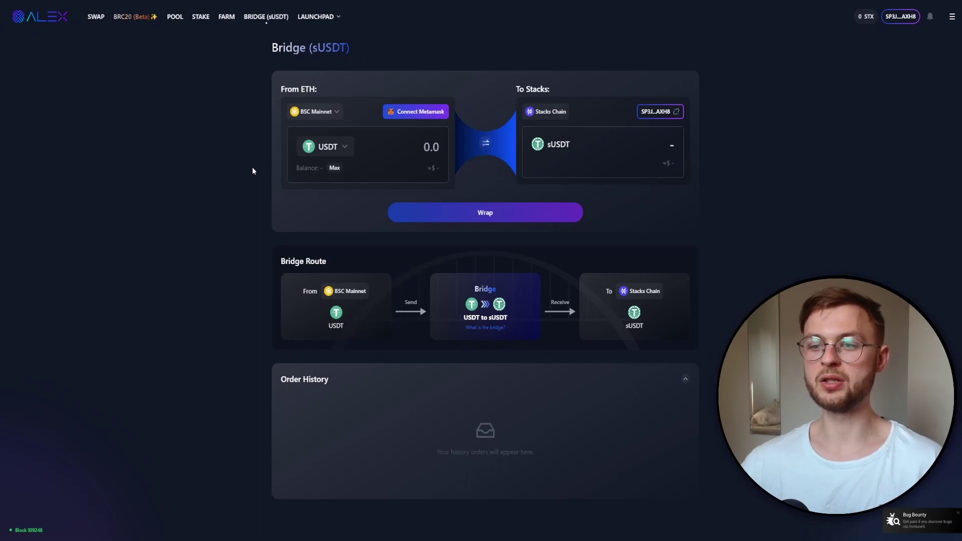
pyautogui.click(411, 112)
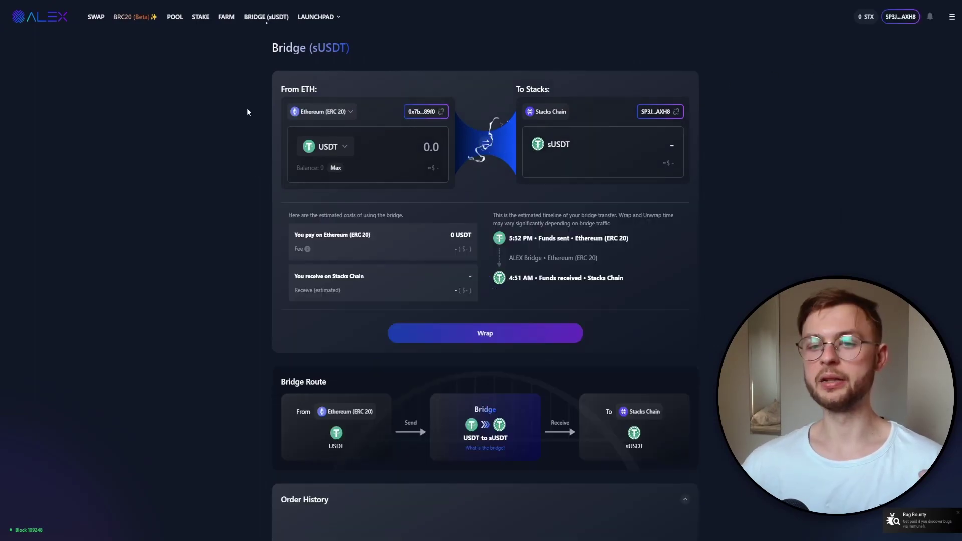
pyautogui.click(321, 111)
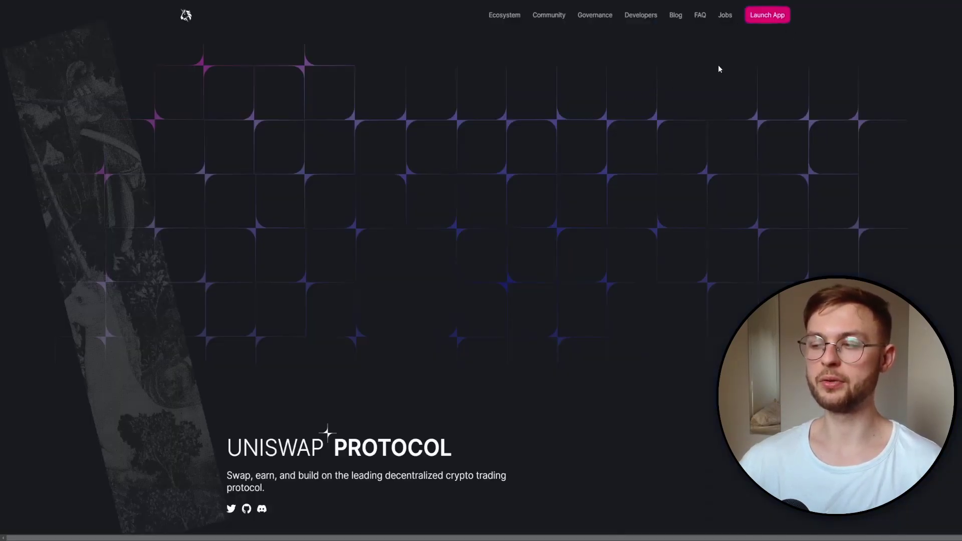
# - Swap 0.06 ETH for about 104.23 USDT on Uniswap and approve it in MetaMask
pyautogui.click(759, 19)
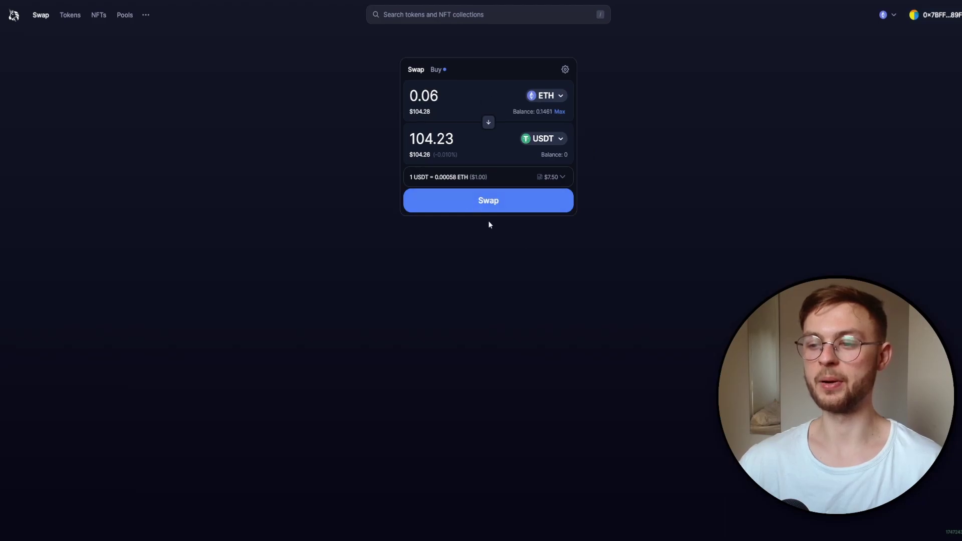
pyautogui.click(492, 208)
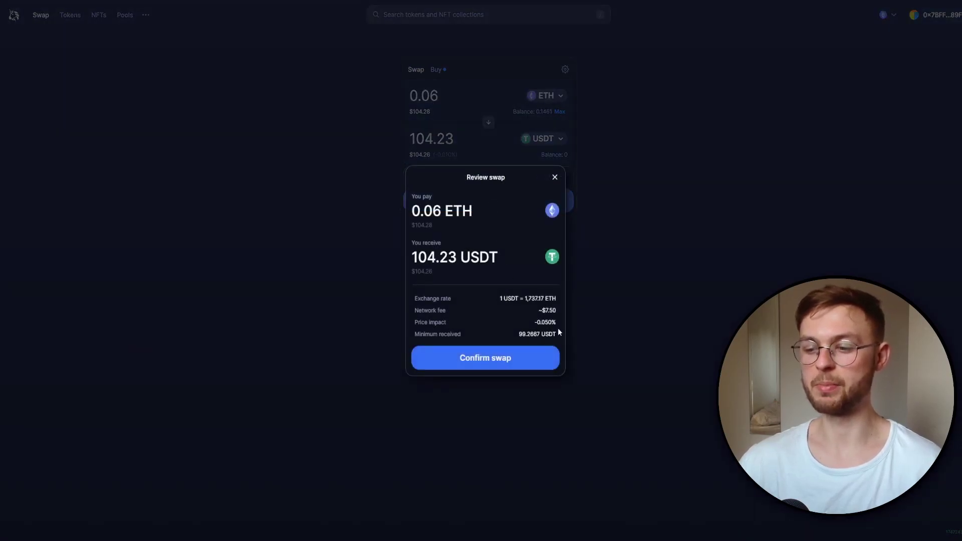
pyautogui.moveTo(538, 311); pyautogui.dragTo(561, 312)
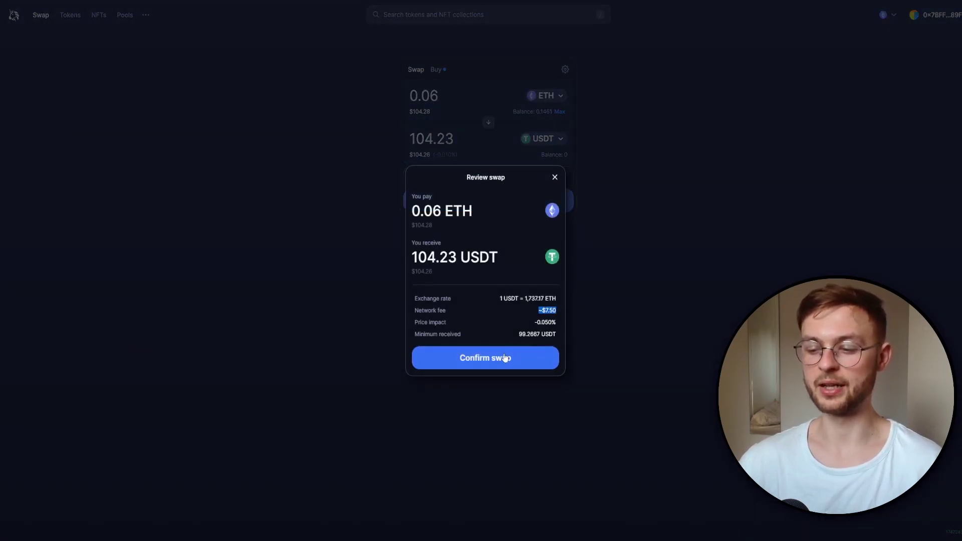
pyautogui.click(527, 357)
pyautogui.moveTo(856, 36)
pyautogui.mouseDown()
pyautogui.moveTo(783, 25)
pyautogui.moveTo(708, 41)
pyautogui.mouseUp()
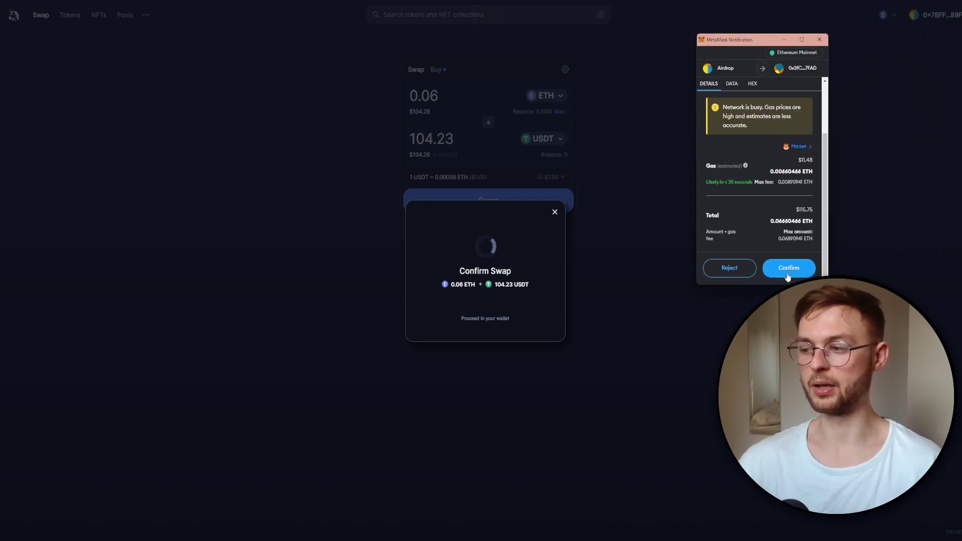
pyautogui.click(788, 269)
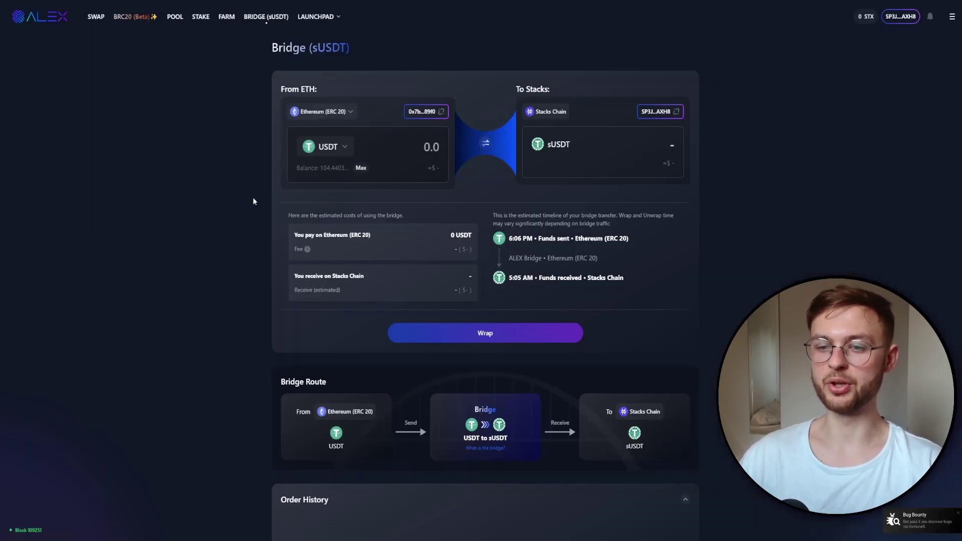
# - Bridge the full 104.4403 USDT from Ethereum (ERC 20), approving a Max spending cap in MetaMask
pyautogui.click(348, 111)
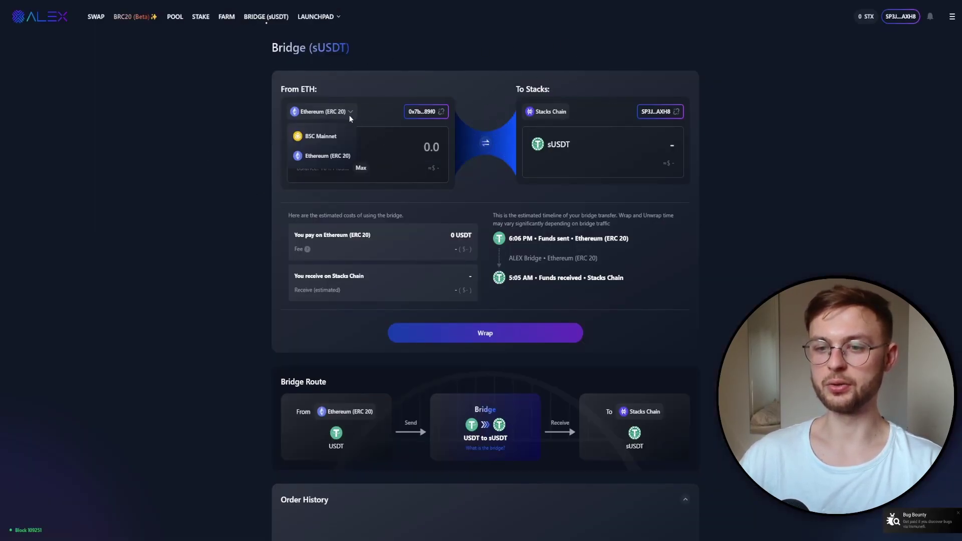
pyautogui.click(311, 111)
pyautogui.click(361, 168)
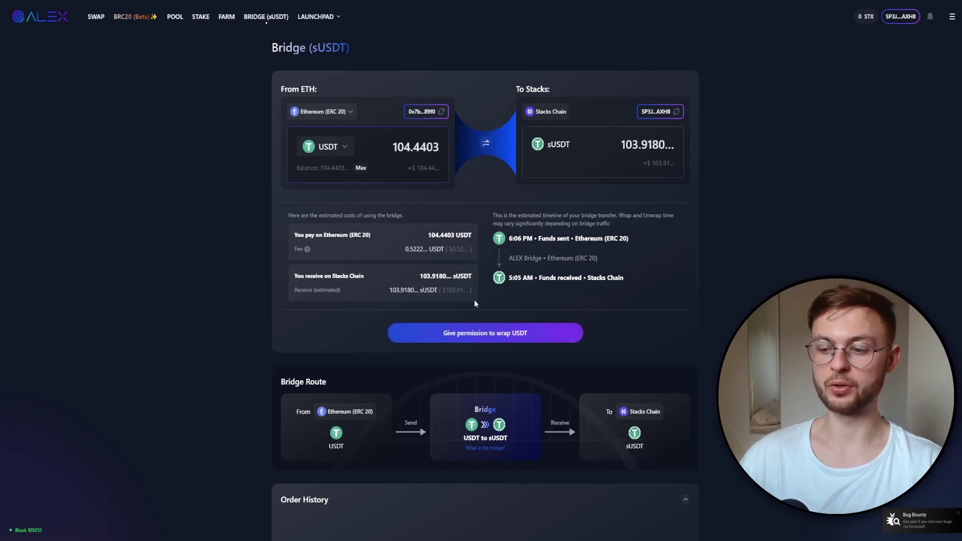
pyautogui.click(468, 339)
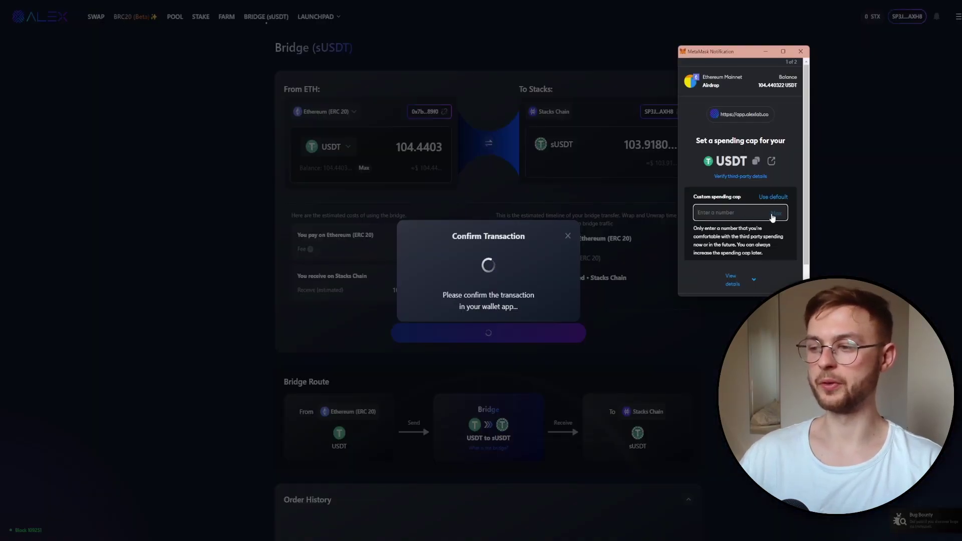
pyautogui.click(776, 213)
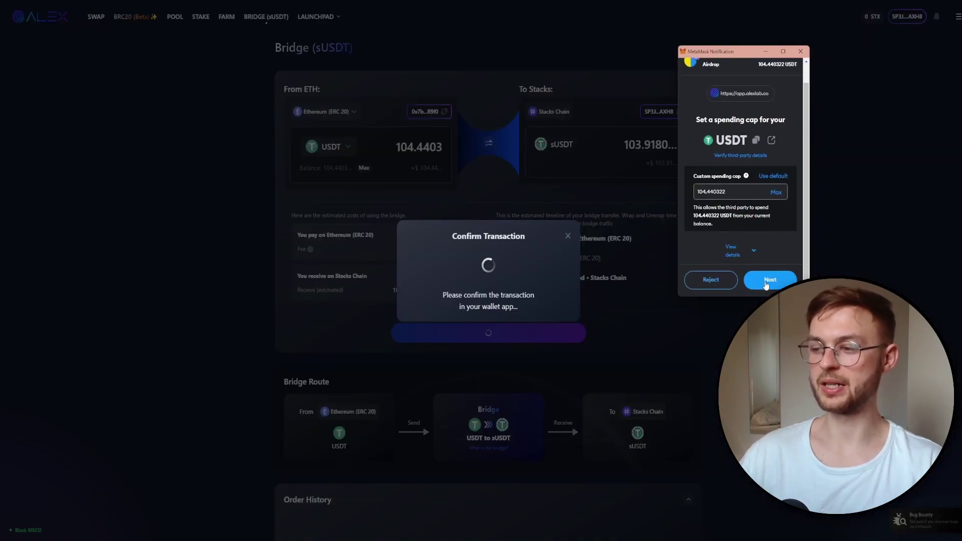
pyautogui.click(763, 283)
pyautogui.click(772, 283)
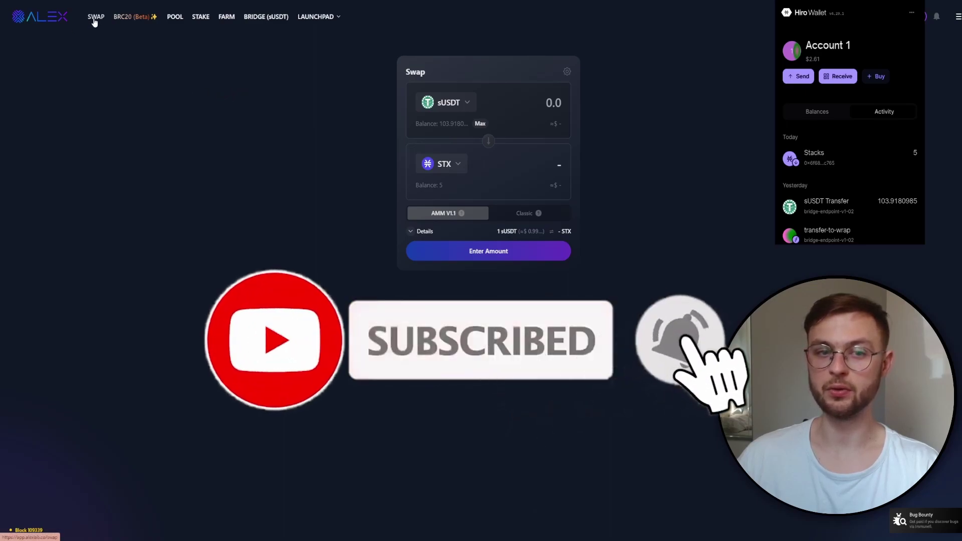
# - Swap 10 sUSDT for about 137.35 ALEX, signing it in Hiro Wallet
pyautogui.click(381, 122)
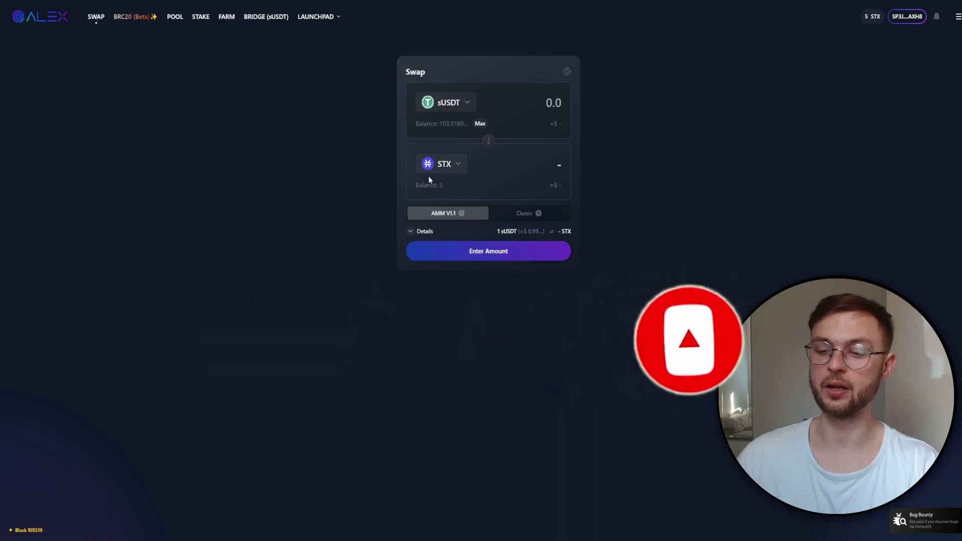
pyautogui.click(437, 165)
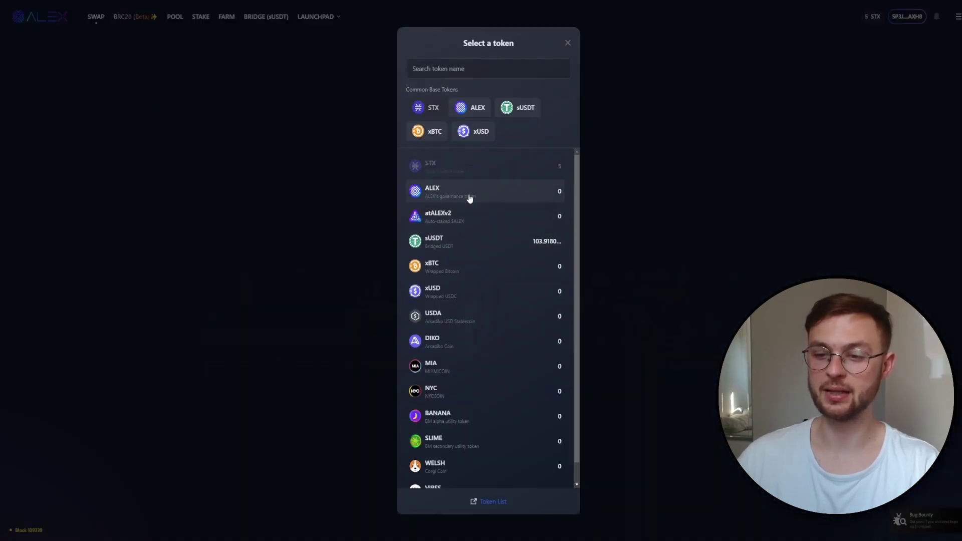
pyautogui.click(486, 195)
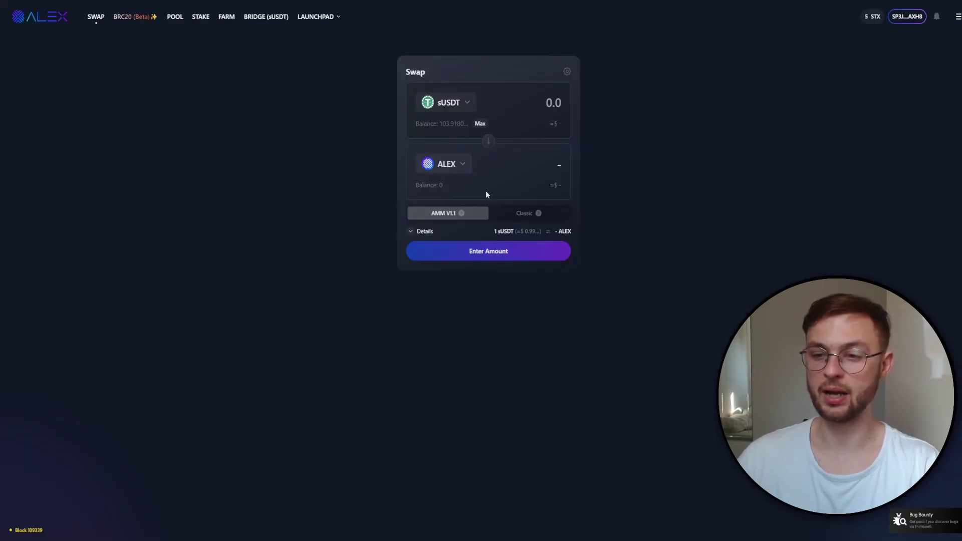
pyautogui.click(540, 104)
pyautogui.write('10')
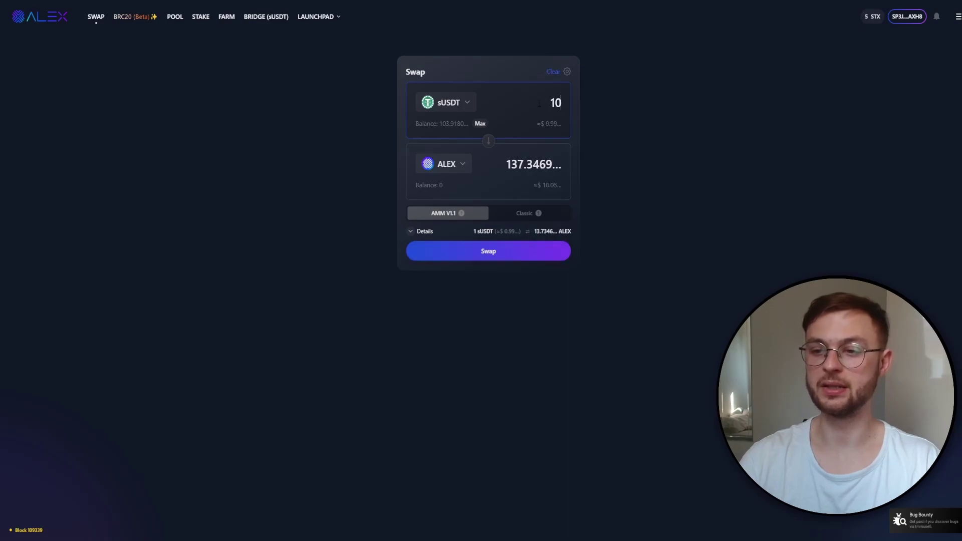
pyautogui.click(489, 251)
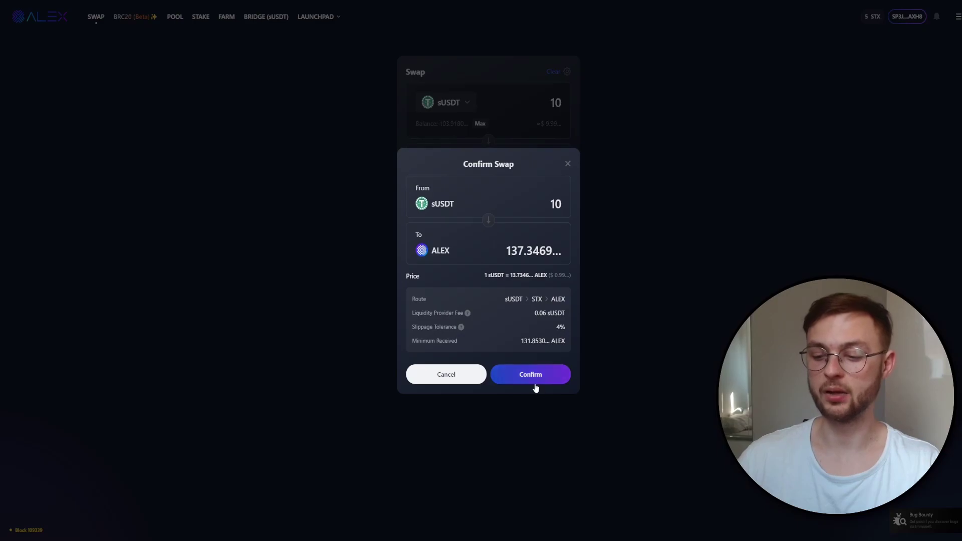
pyautogui.click(531, 376)
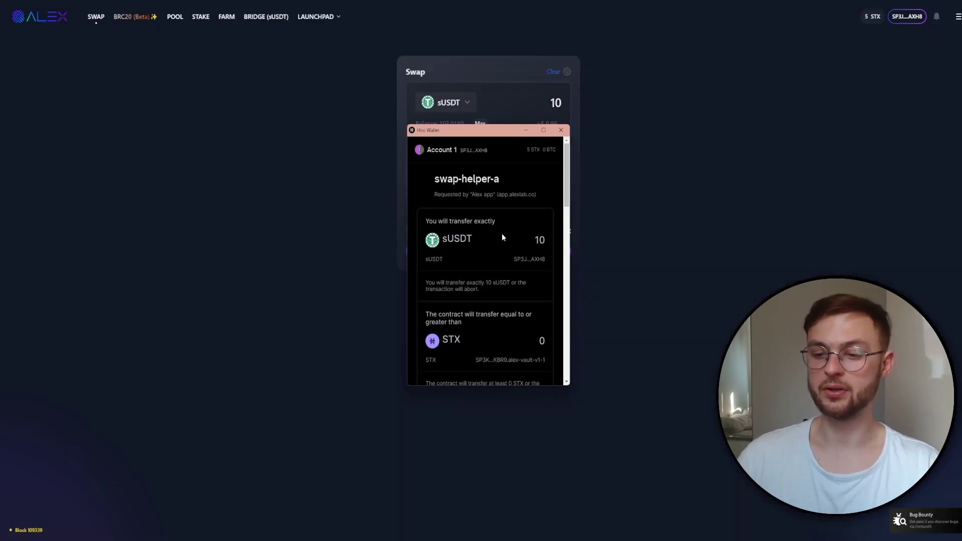
pyautogui.scroll(-10, 501, 233)
pyautogui.scroll(-12, 503, 267)
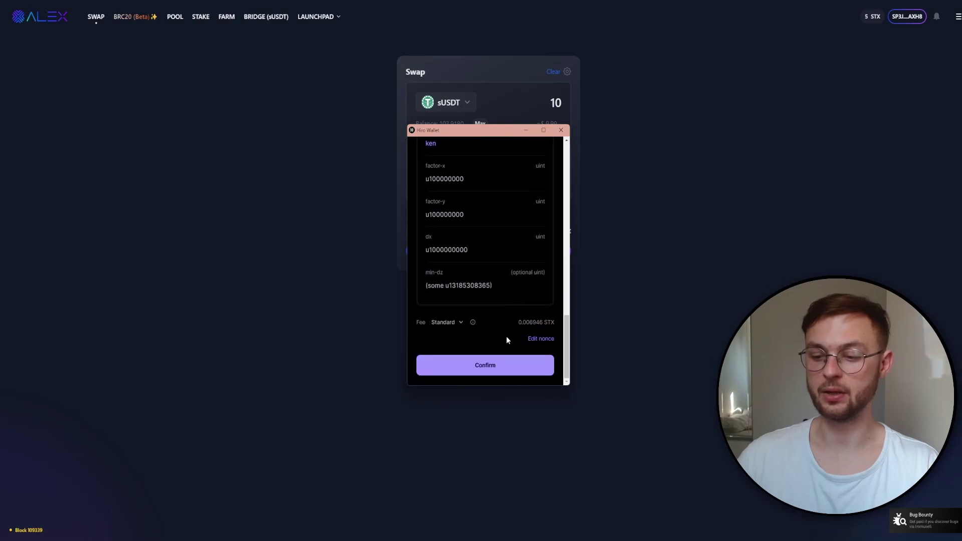
pyautogui.click(485, 364)
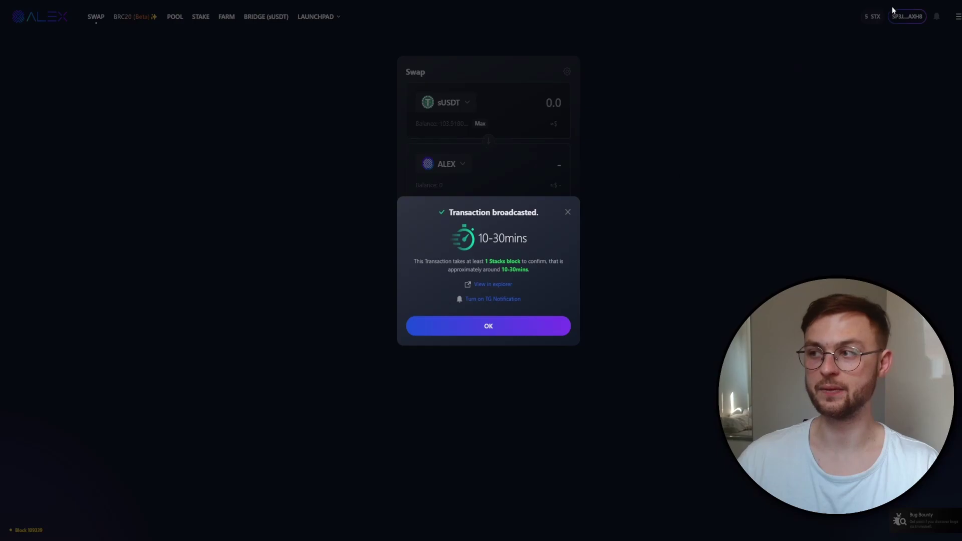
pyautogui.click(607, 262)
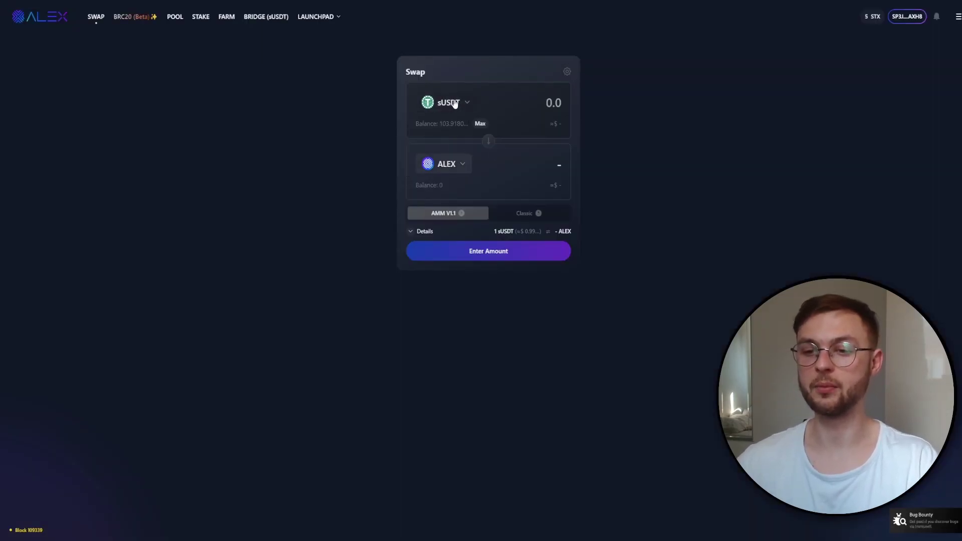
# - Swap 5 sUSDT for about 9.73 STX, signing it in Hiro Wallet
pyautogui.click(523, 105)
pyautogui.write('5')
pyautogui.click(448, 173)
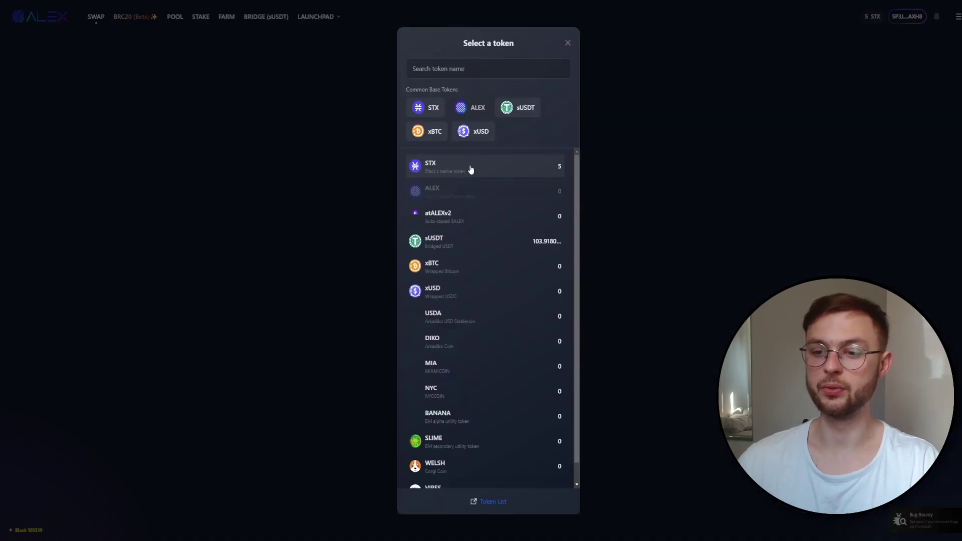
pyautogui.click(435, 108)
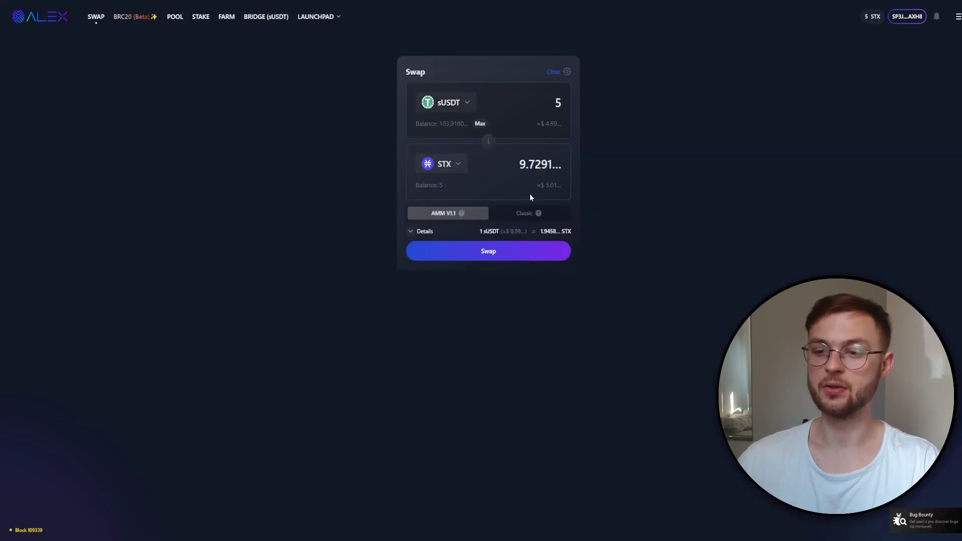
pyautogui.click(490, 250)
pyautogui.click(522, 381)
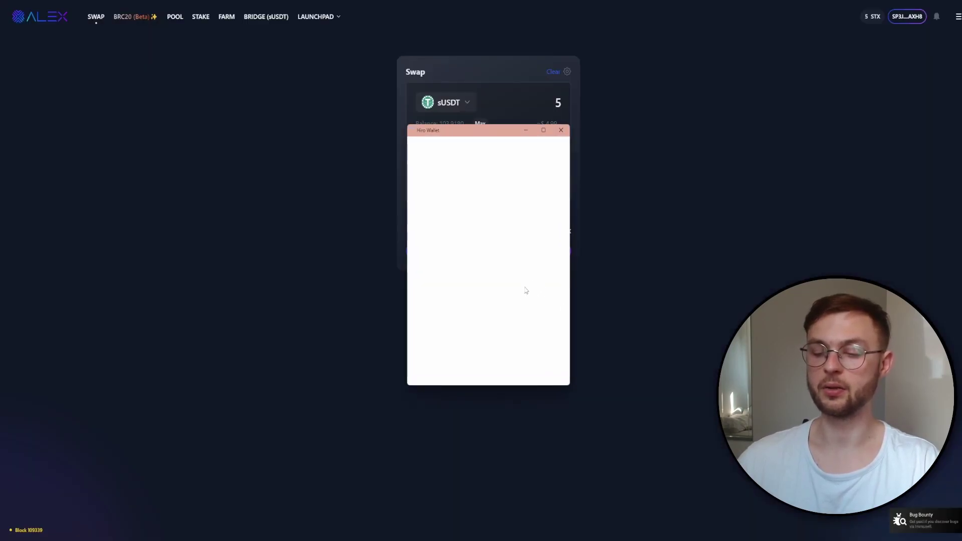
pyautogui.scroll(-10, 520, 300)
pyautogui.click(517, 372)
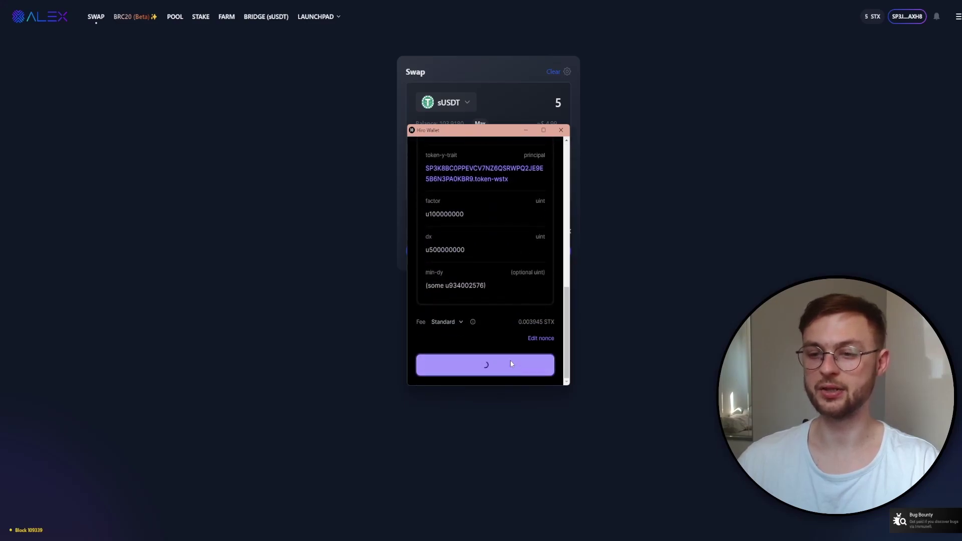
pyautogui.click(489, 326)
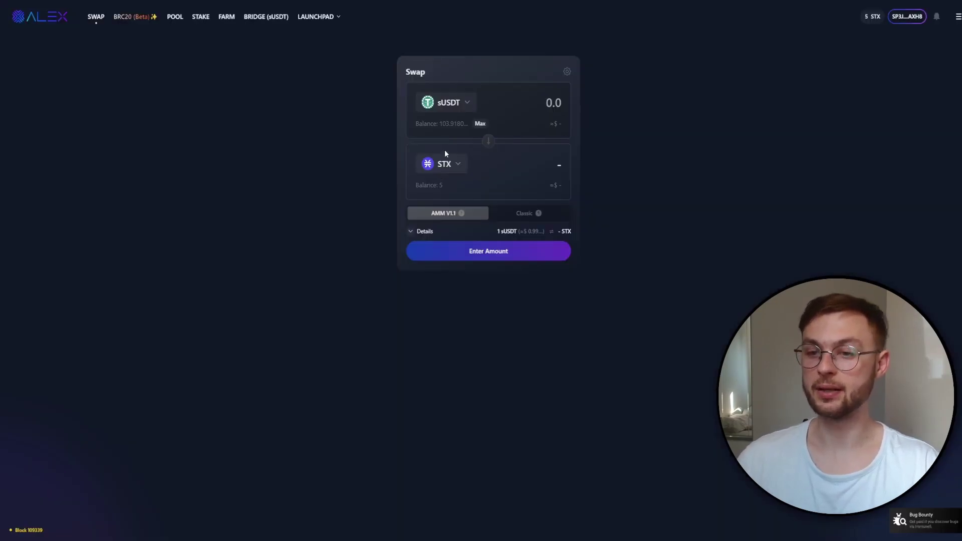
# - Swap 5 sUSDT for roughly 0.00019 xBTC, signing it in Hiro Wallet
pyautogui.click(543, 100)
pyautogui.write('5')
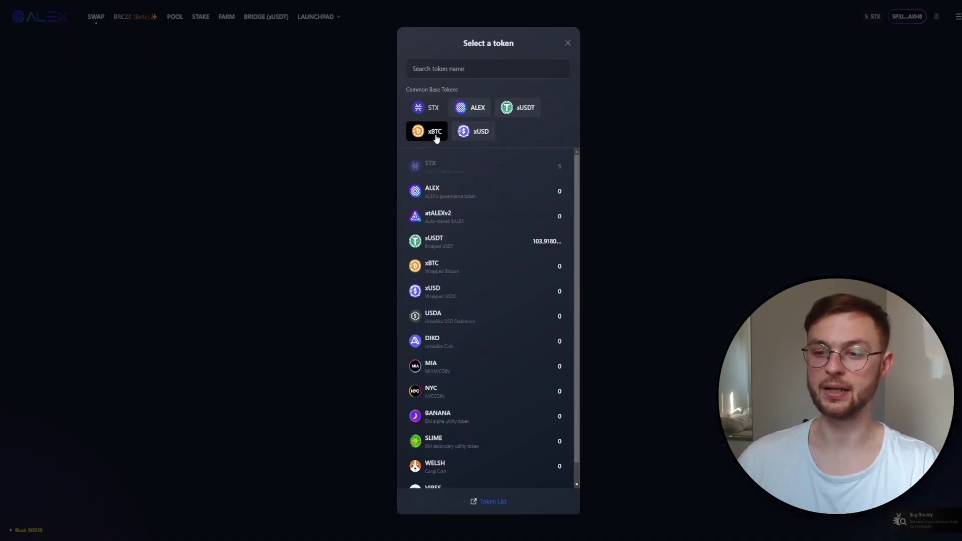
pyautogui.click(432, 132)
pyautogui.click(488, 255)
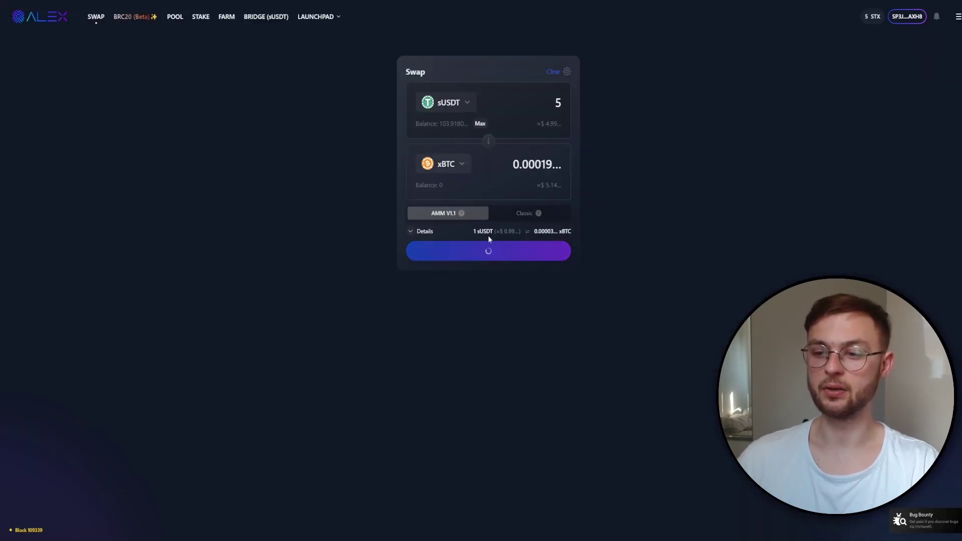
pyautogui.click(528, 373)
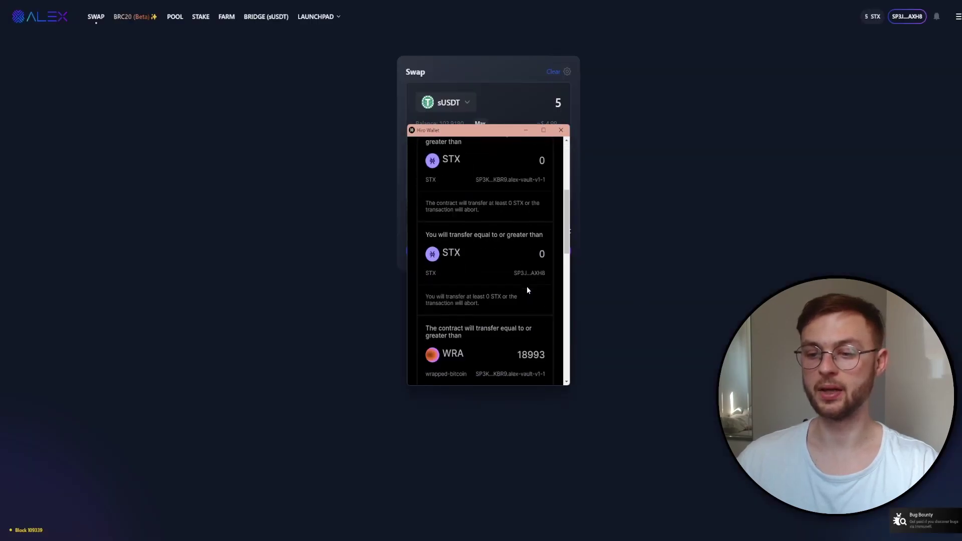
pyautogui.scroll(-10, 527, 288)
pyautogui.click(520, 366)
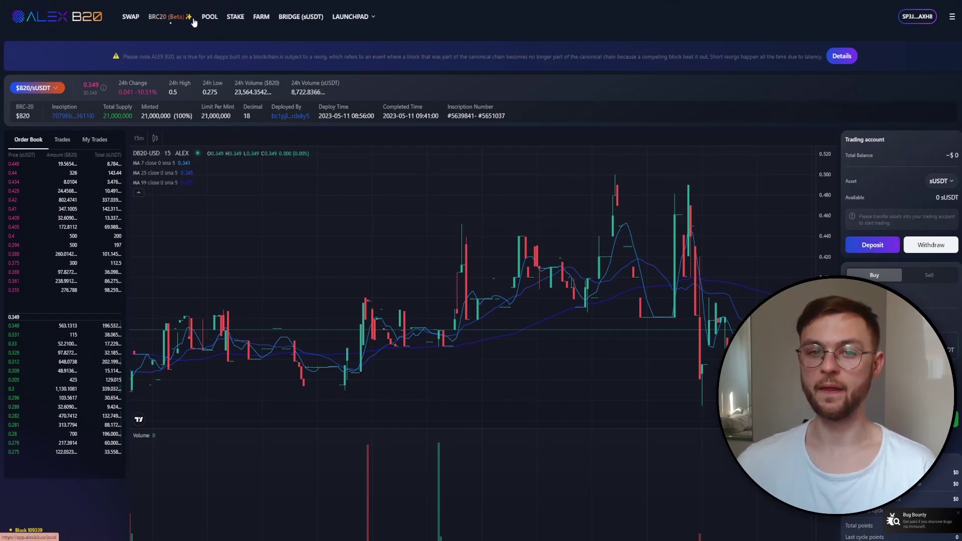
# - Accept the B20 trading terms and deposit 5 sUSDT into the trading account
pyautogui.click(872, 246)
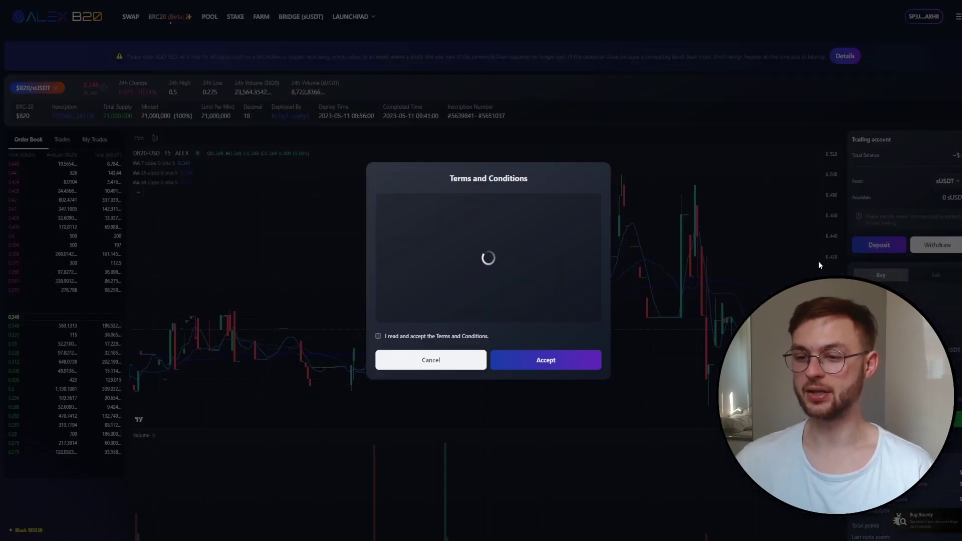
pyautogui.click(429, 336)
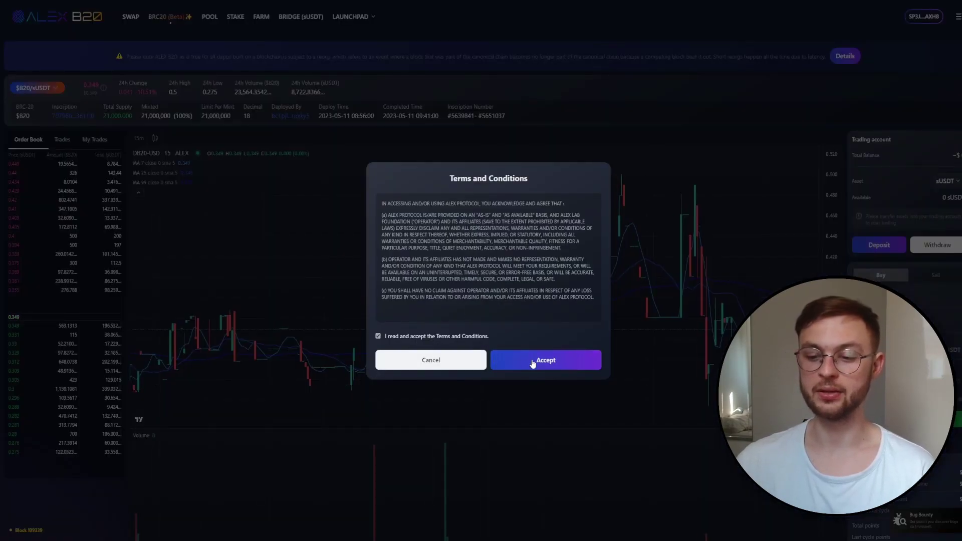
pyautogui.click(543, 361)
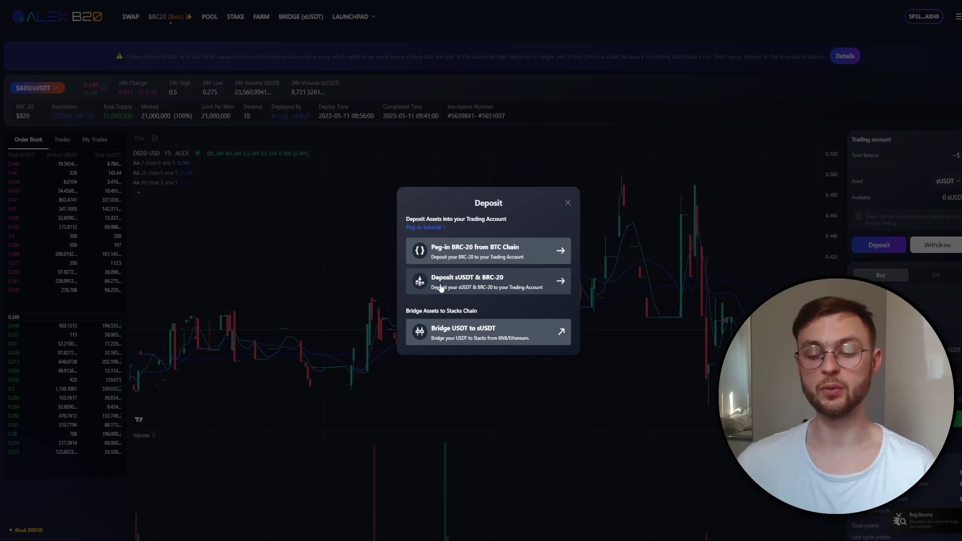
pyautogui.click(459, 289)
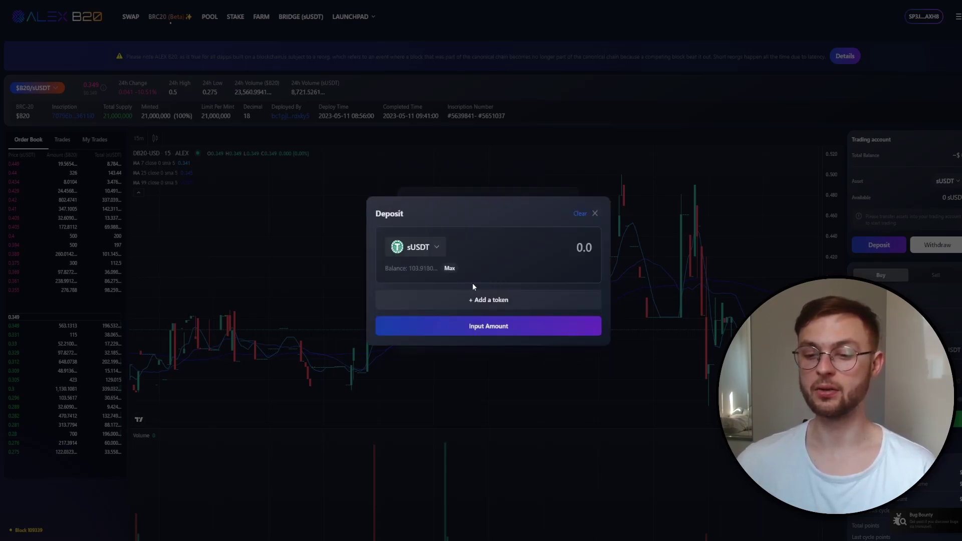
pyautogui.write('5')
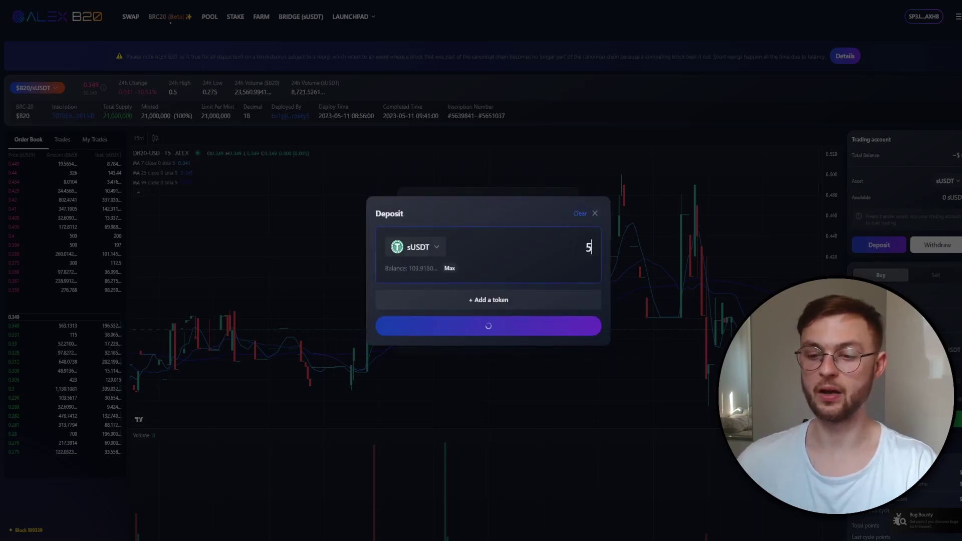
pyautogui.click(492, 329)
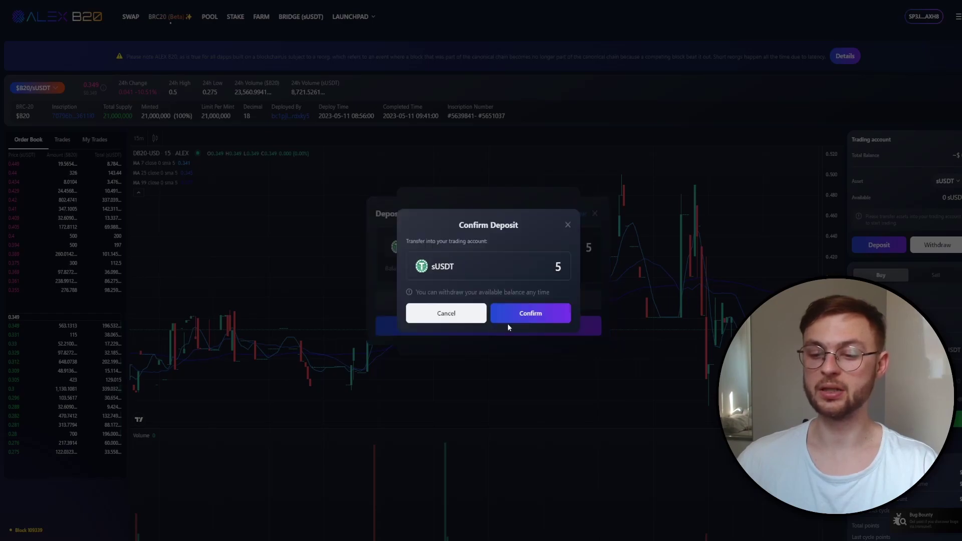
pyautogui.click(526, 315)
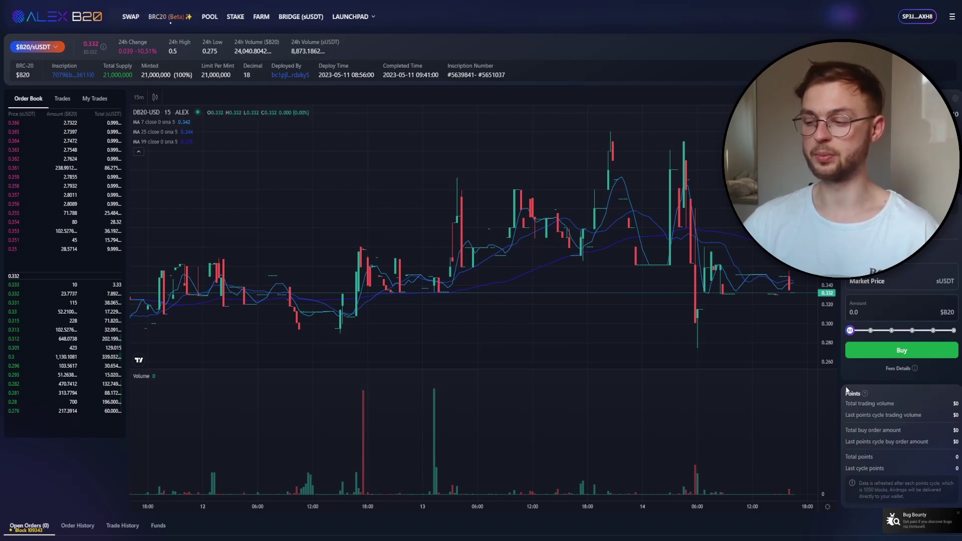
# - Place a B20 buy order for amount 5 at 0.27 sUSDT and sign it in Hiro Wallet
pyautogui.moveTo(850, 331); pyautogui.dragTo(868, 330)
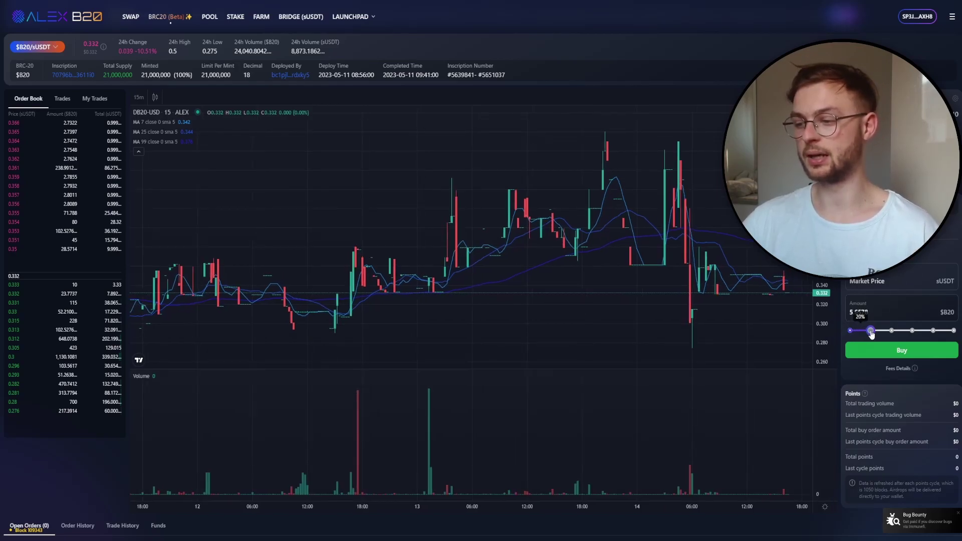
pyautogui.click(902, 351)
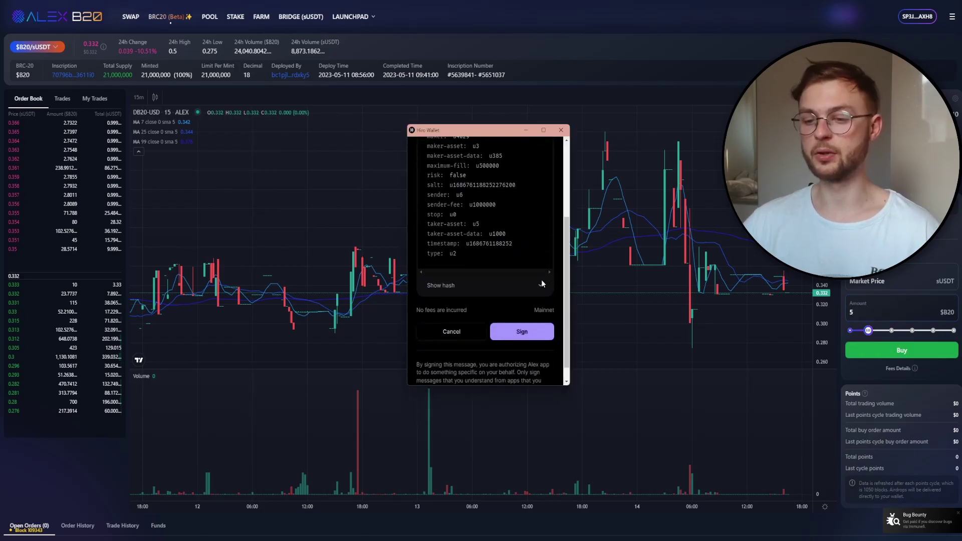
pyautogui.click(521, 329)
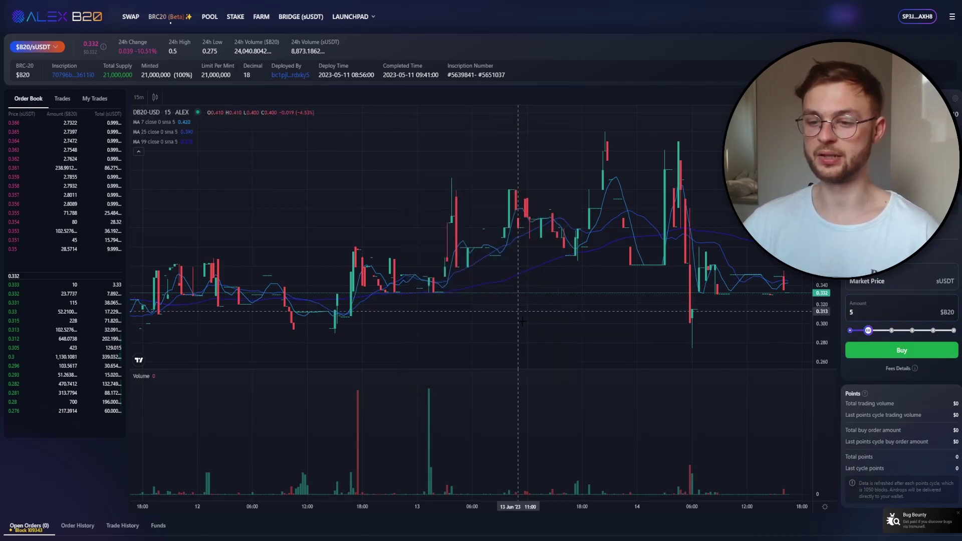
pyautogui.scroll(-2, 832, 423)
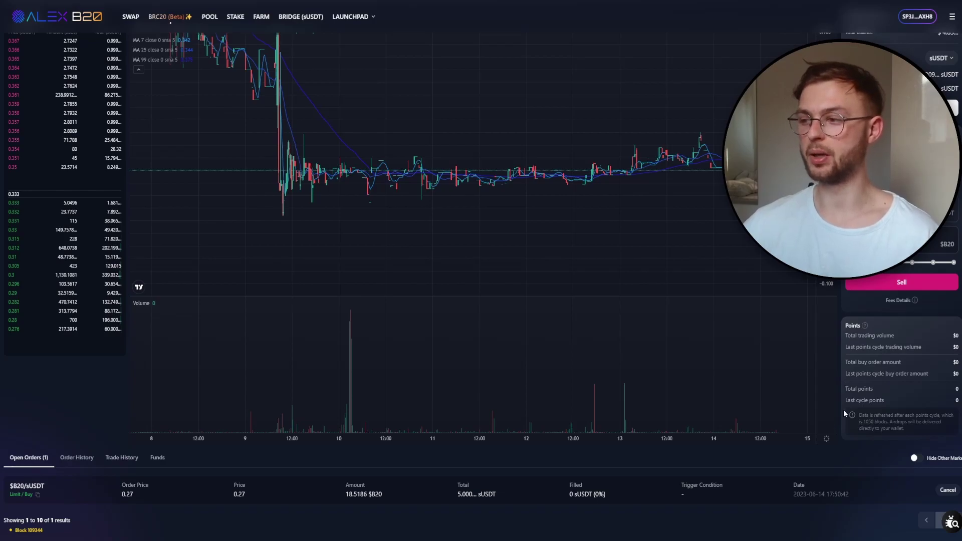
pyautogui.scroll(1, 481, 270)
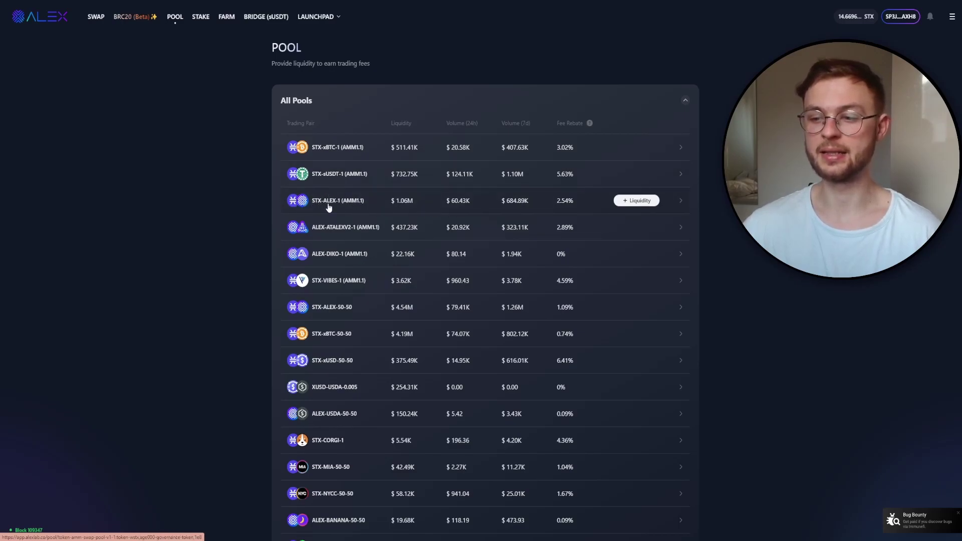
# - Add 2 STX and about 14.11 ALEX to the STX-ALEX-1 pool and confirm the deposit
pyautogui.click(636, 200)
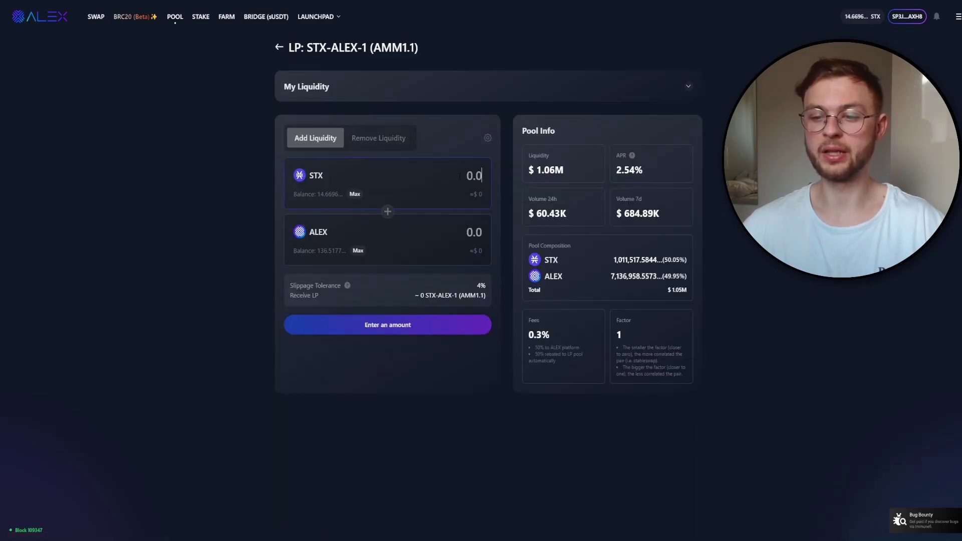
pyautogui.write('2')
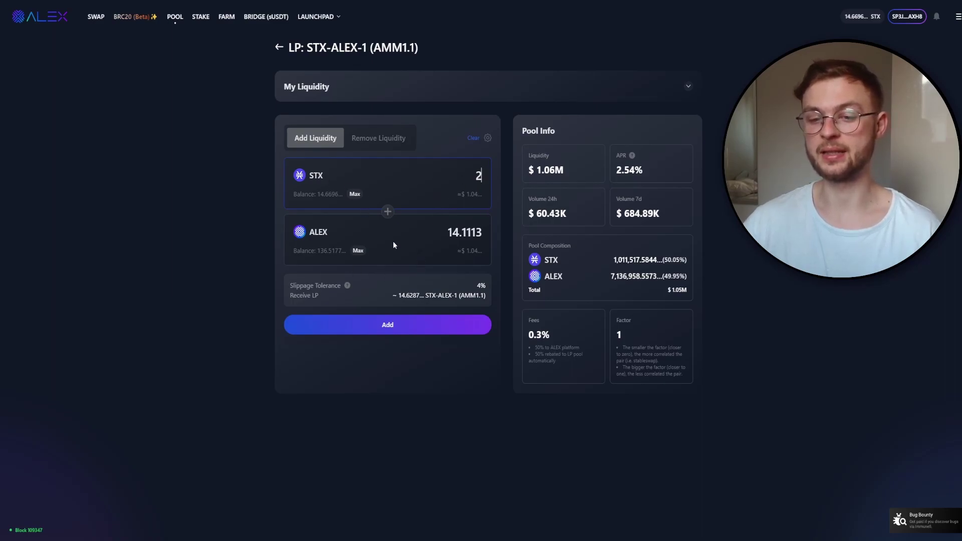
pyautogui.click(393, 326)
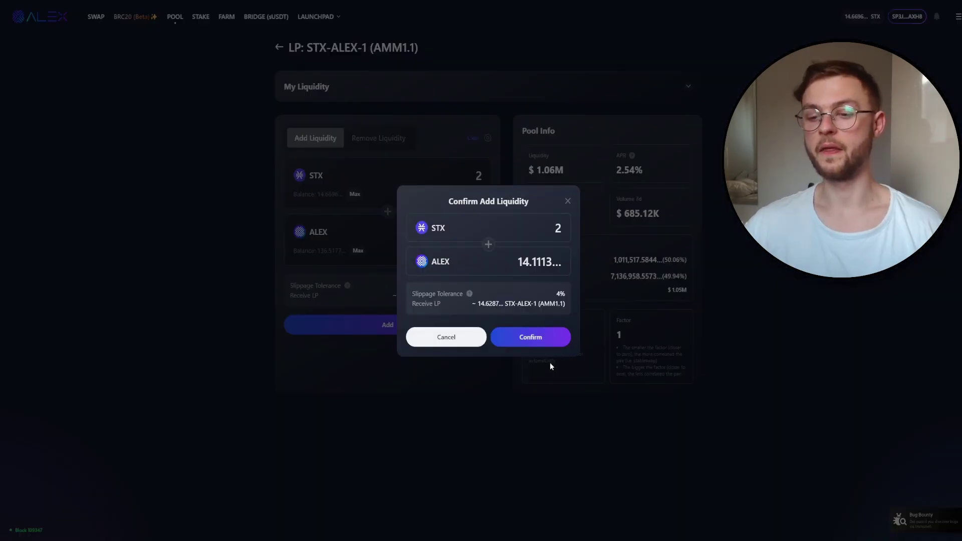
pyautogui.click(529, 337)
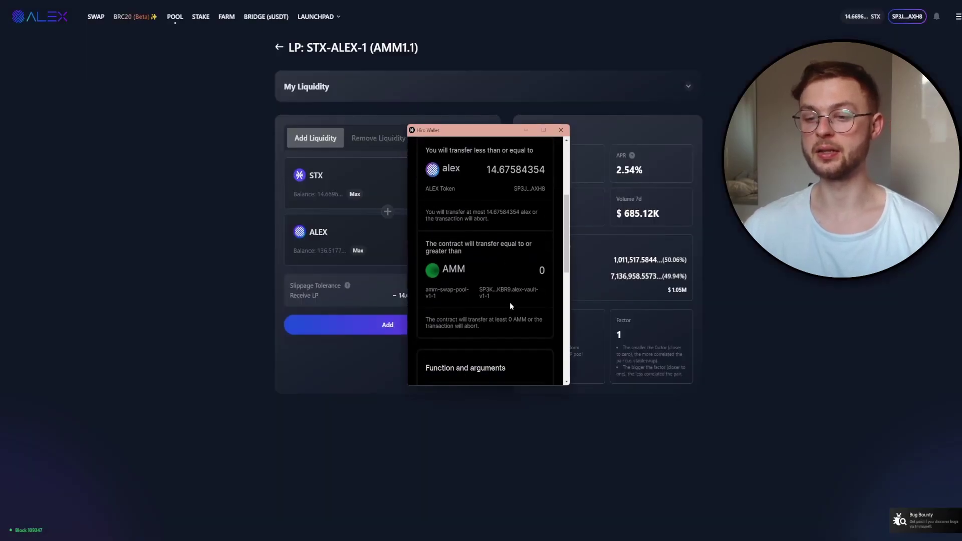
pyautogui.scroll(-10, 509, 303)
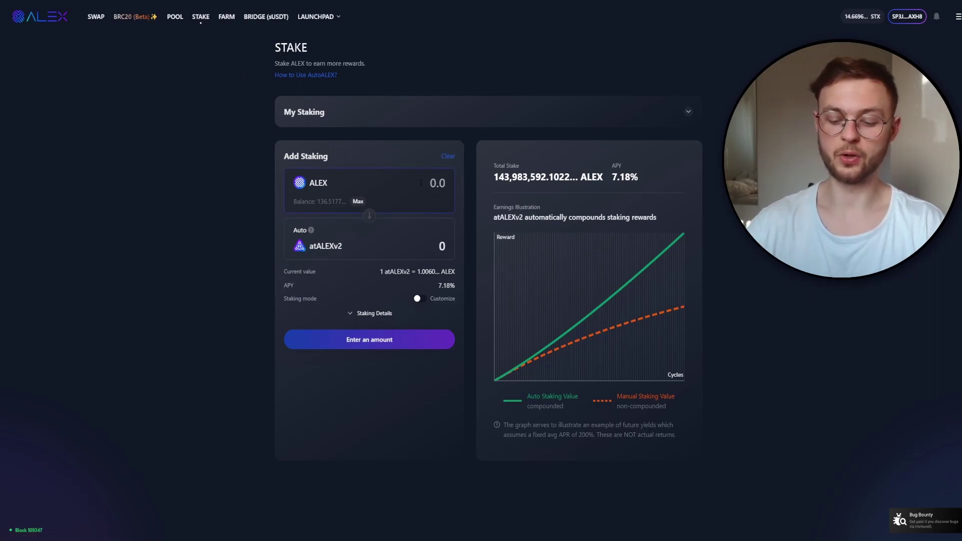
# - Stake 30 ALEX for about 29.82 auto-compounding atALEXv2, approving it in Hiro Wallet
pyautogui.write('30')
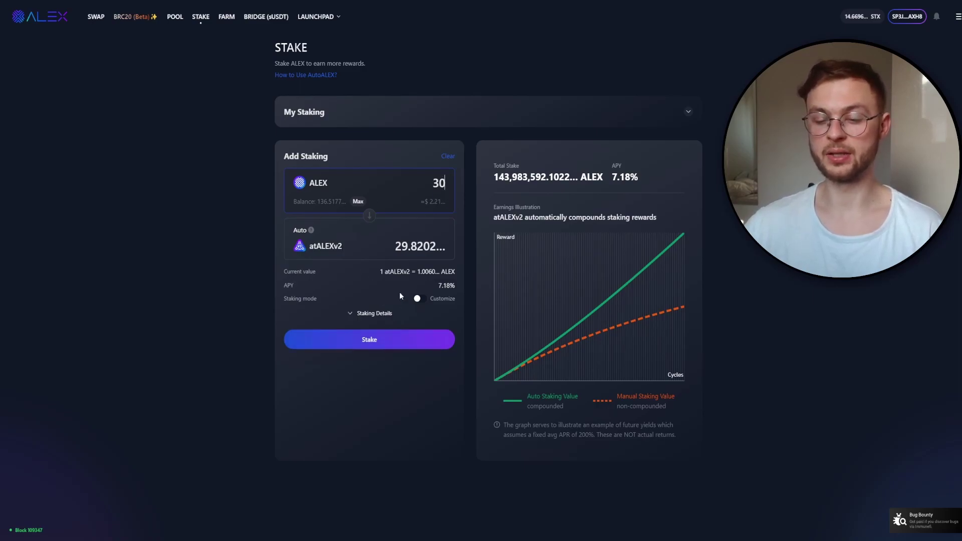
pyautogui.click(369, 340)
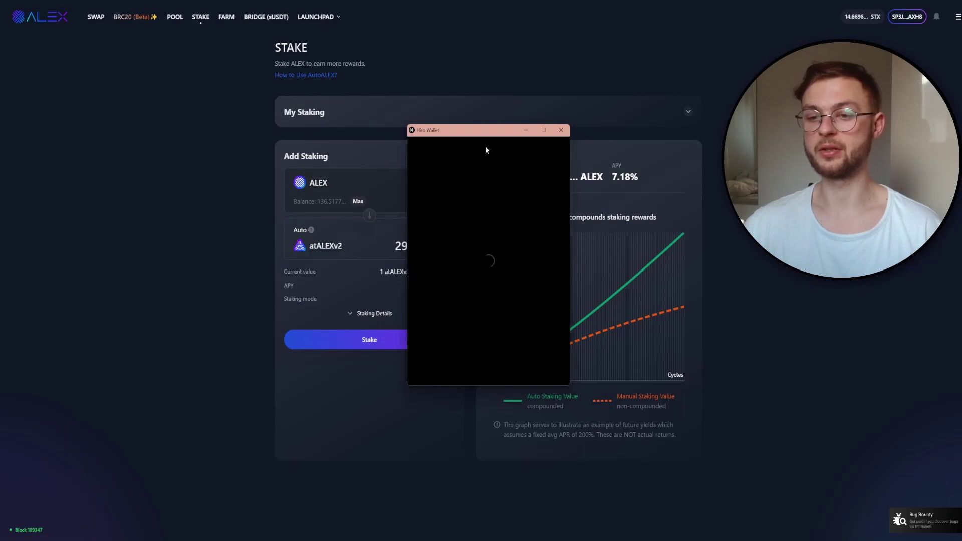
pyautogui.scroll(-3, 520, 340)
pyautogui.scroll(-3, 500, 340)
pyautogui.click(479, 332)
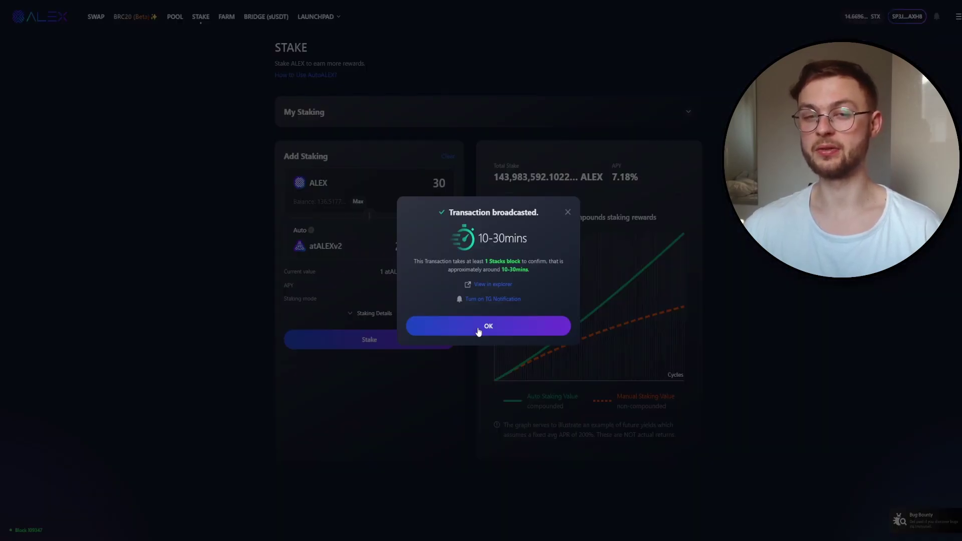
pyautogui.click(479, 326)
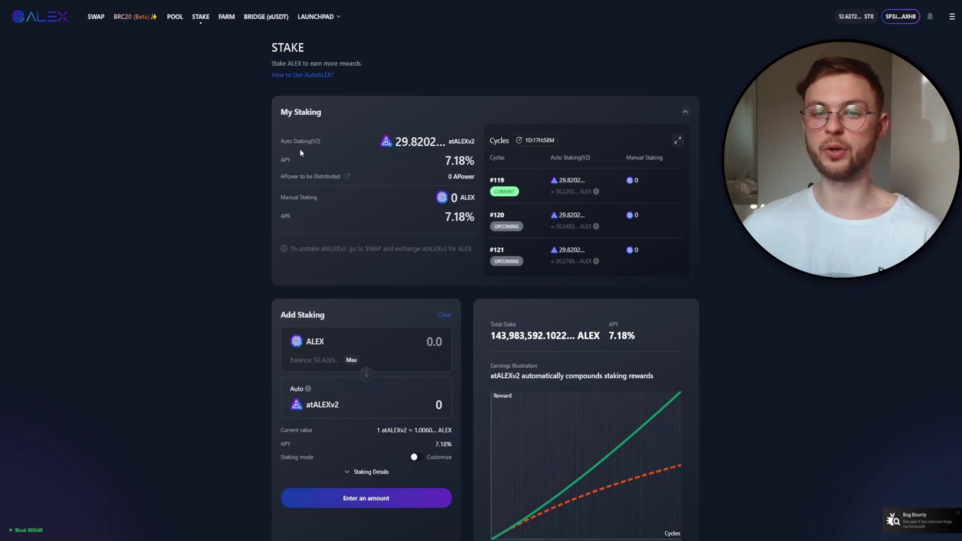
pyautogui.click(225, 17)
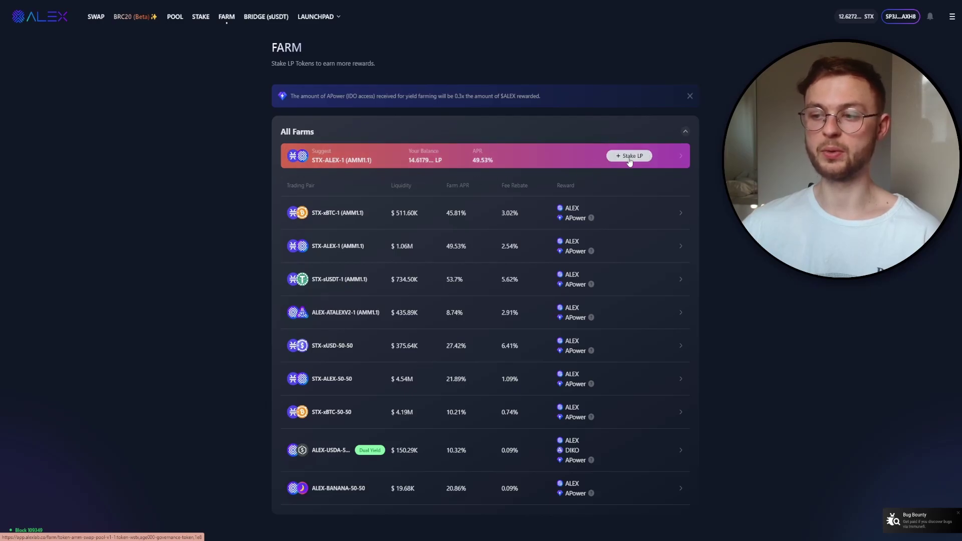
# - Stake 11 STX-ALEX-1 LP tokens in the farm for 32 cycles, approving in Hiro Wallet
pyautogui.click(629, 158)
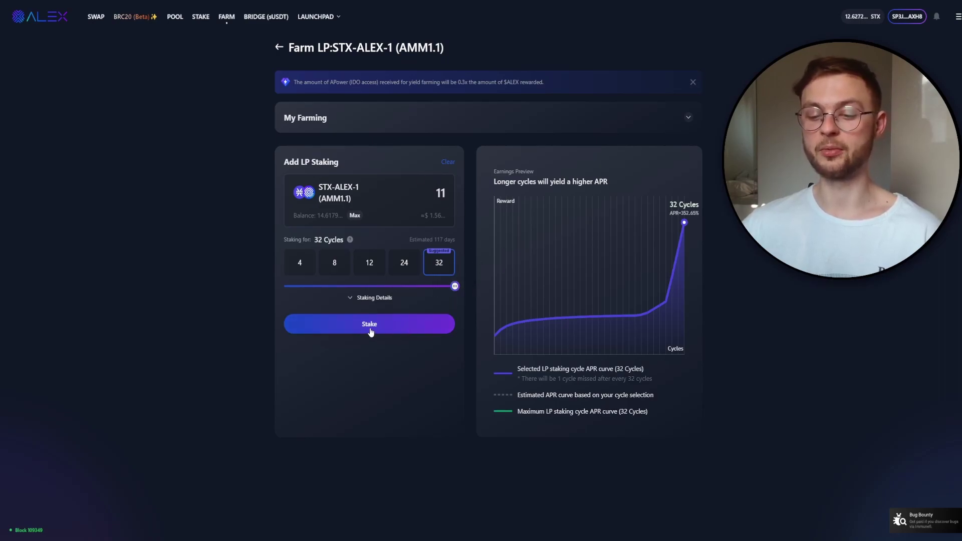
pyautogui.click(370, 331)
pyautogui.click(479, 359)
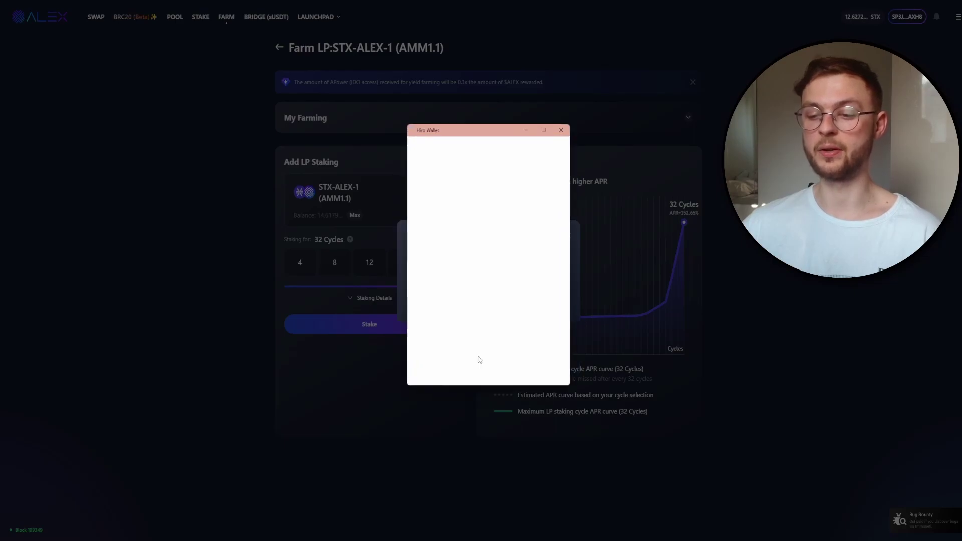
pyautogui.scroll(-5, 511, 279)
pyautogui.click(497, 364)
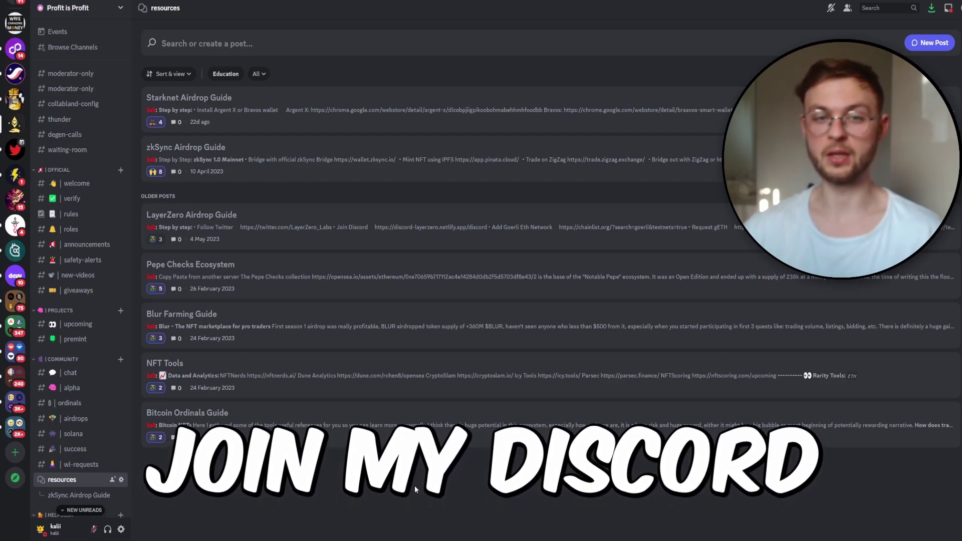
# - Switch to the browser window showing ALEX's Twitter profile
pyautogui.moveTo(472, 540)
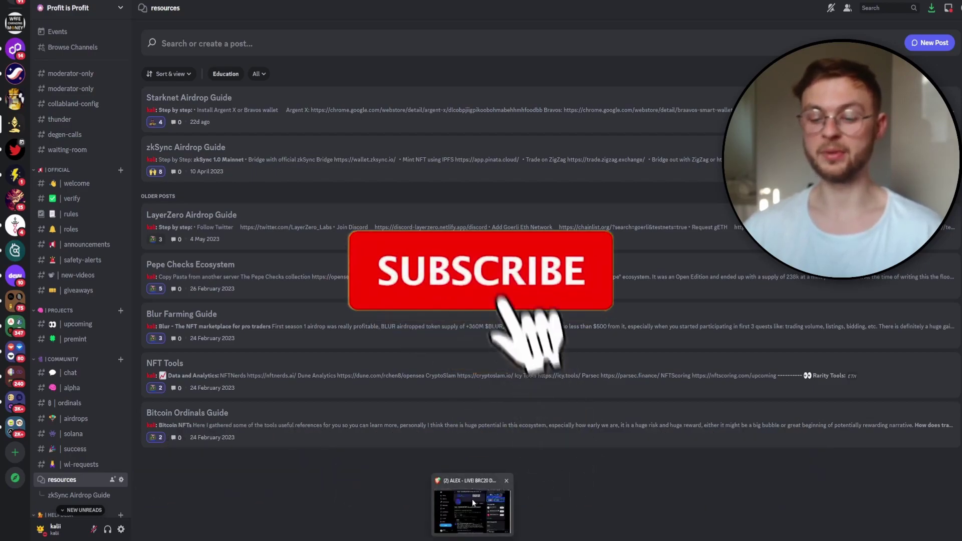
pyautogui.click(472, 501)
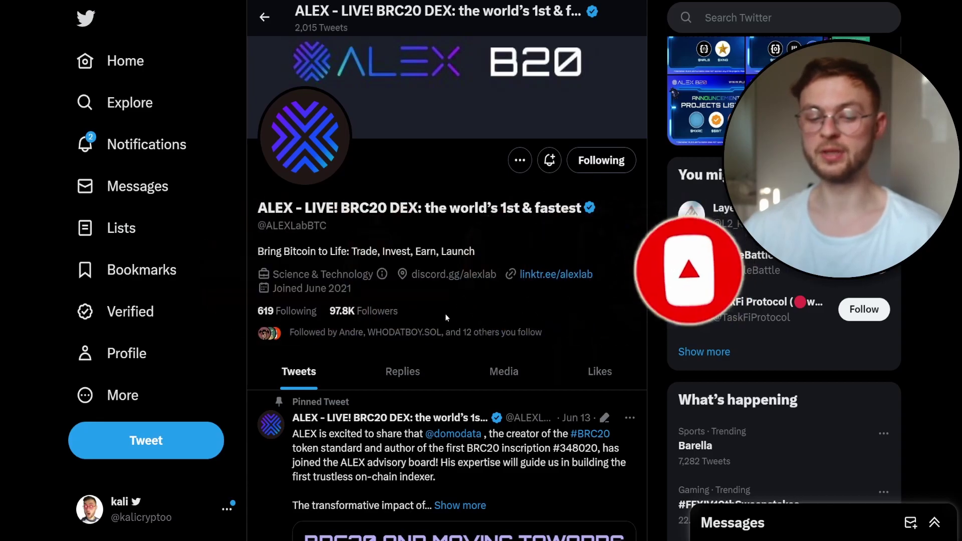
# - Go to your own Twitter profile page from the left sidebar
pyautogui.click(119, 357)
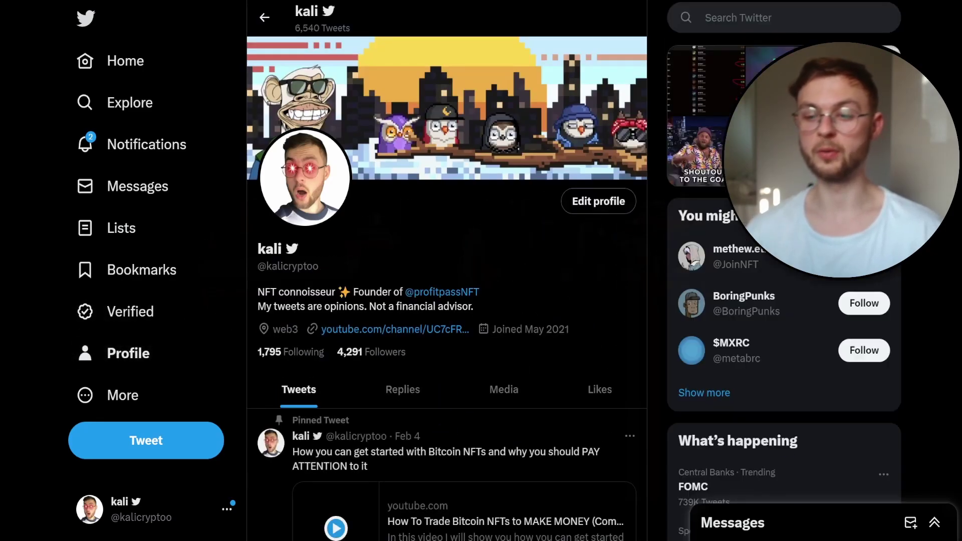